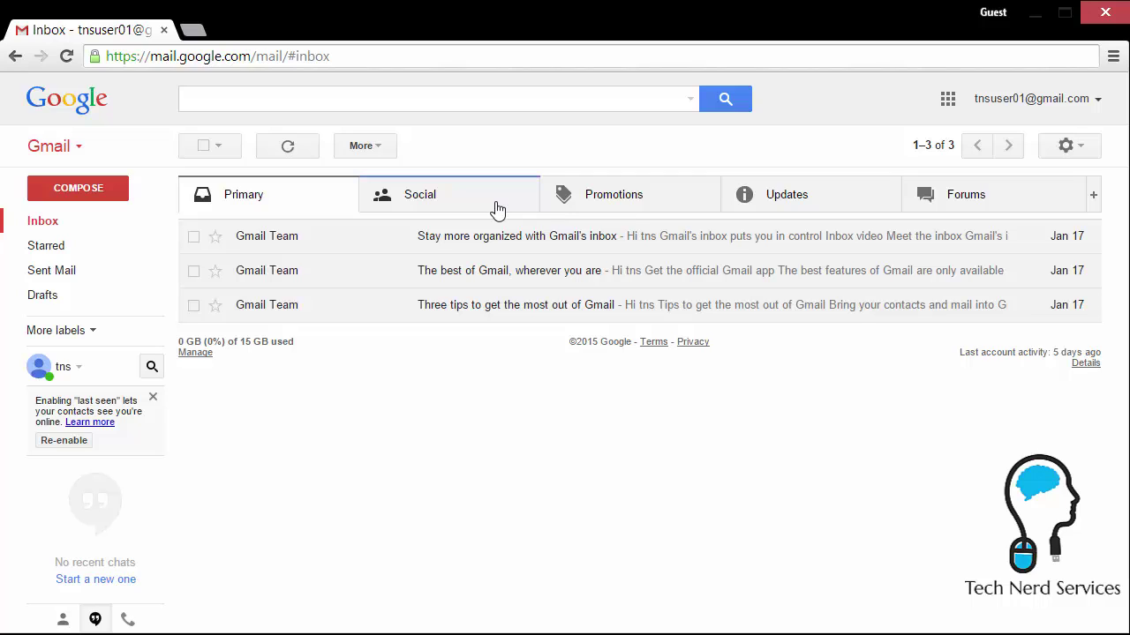
- Browse the Promotions, Updates and Primary categories, clearing the selection of the five promotional emails
click(643, 209)
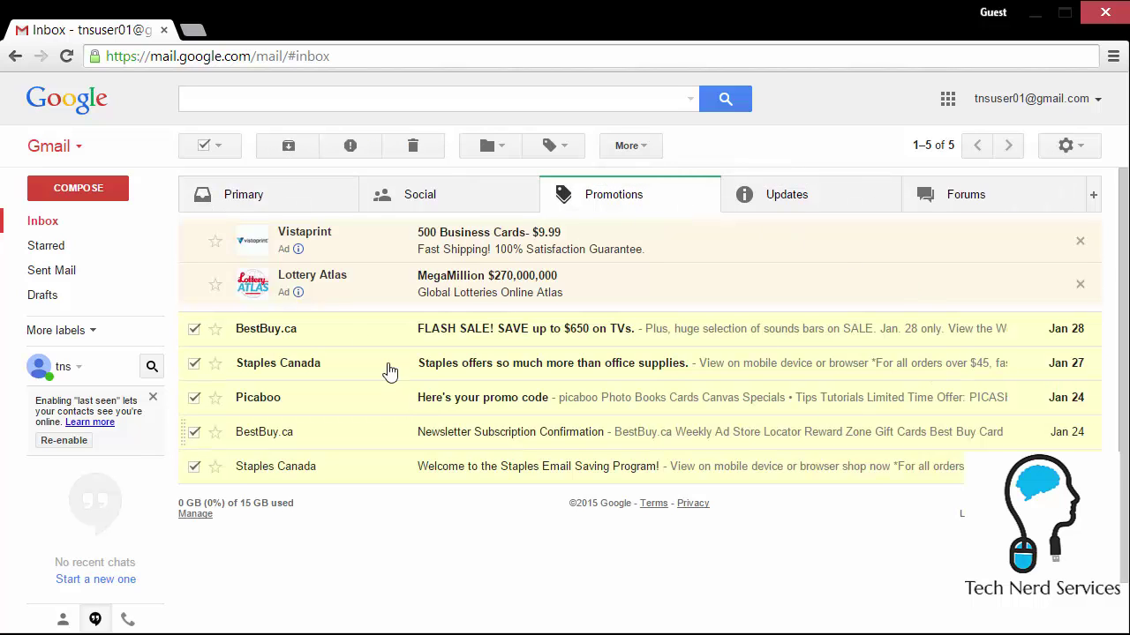
click(206, 146)
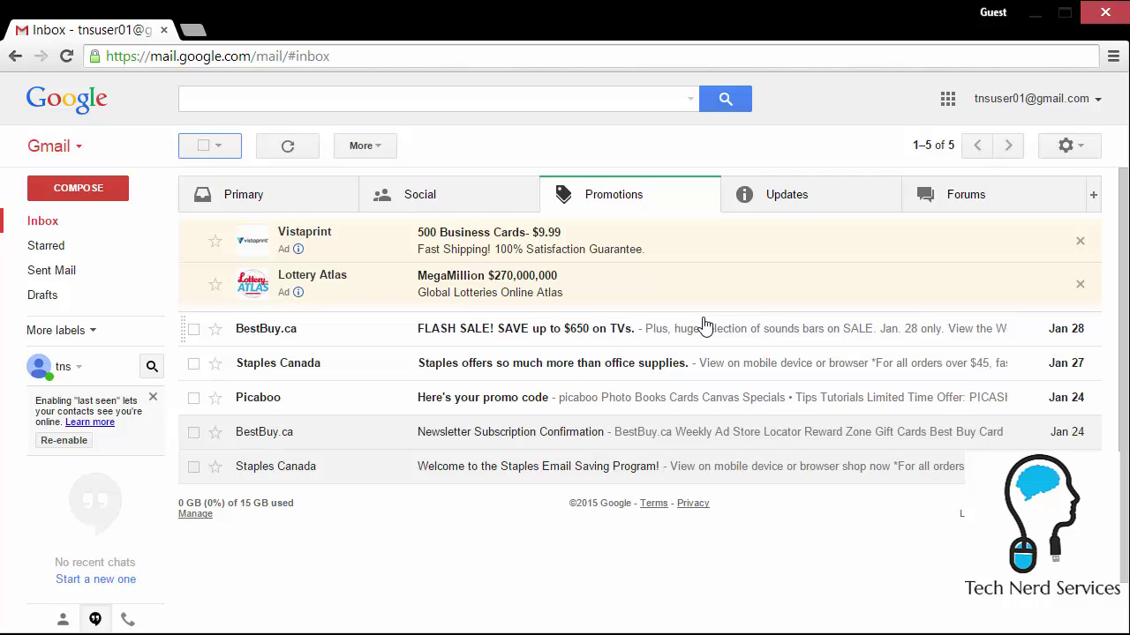
click(840, 200)
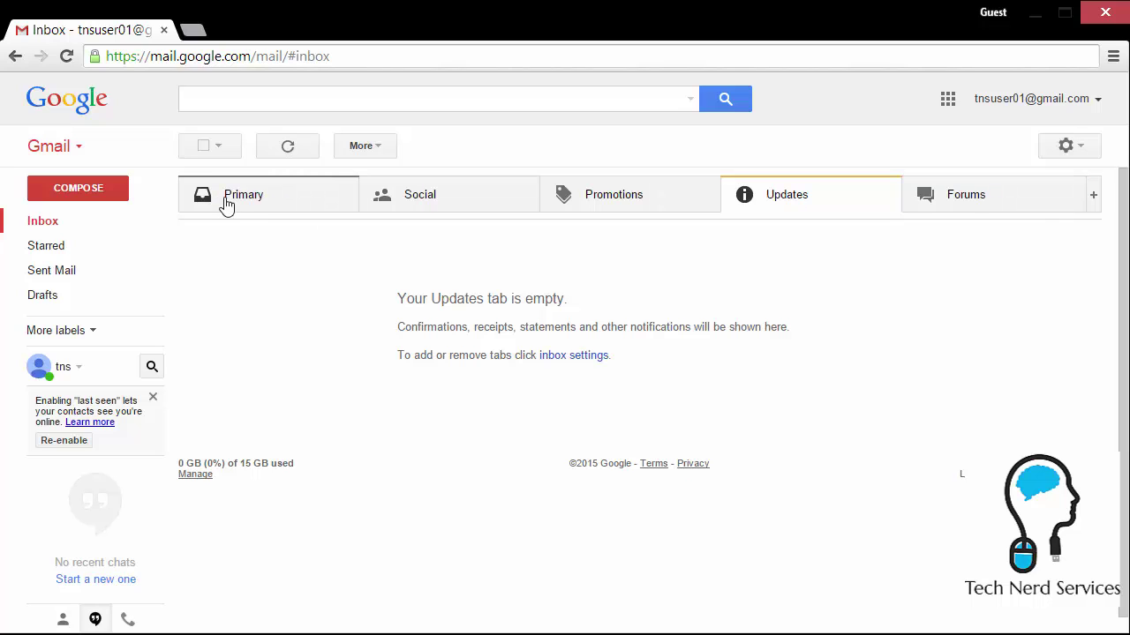
click(226, 206)
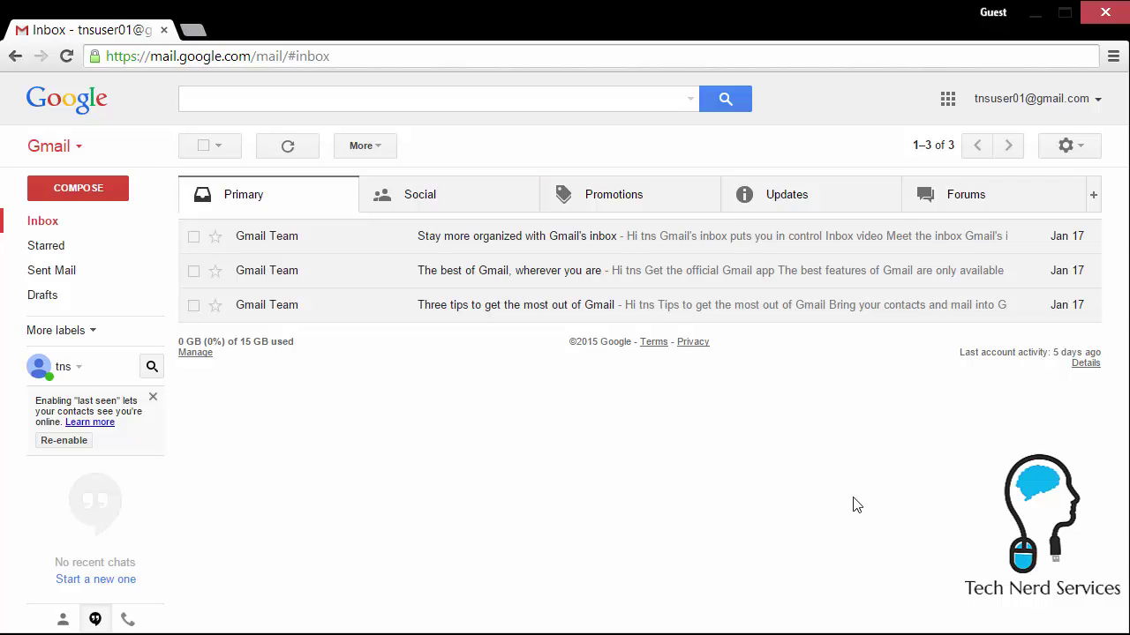
click(680, 204)
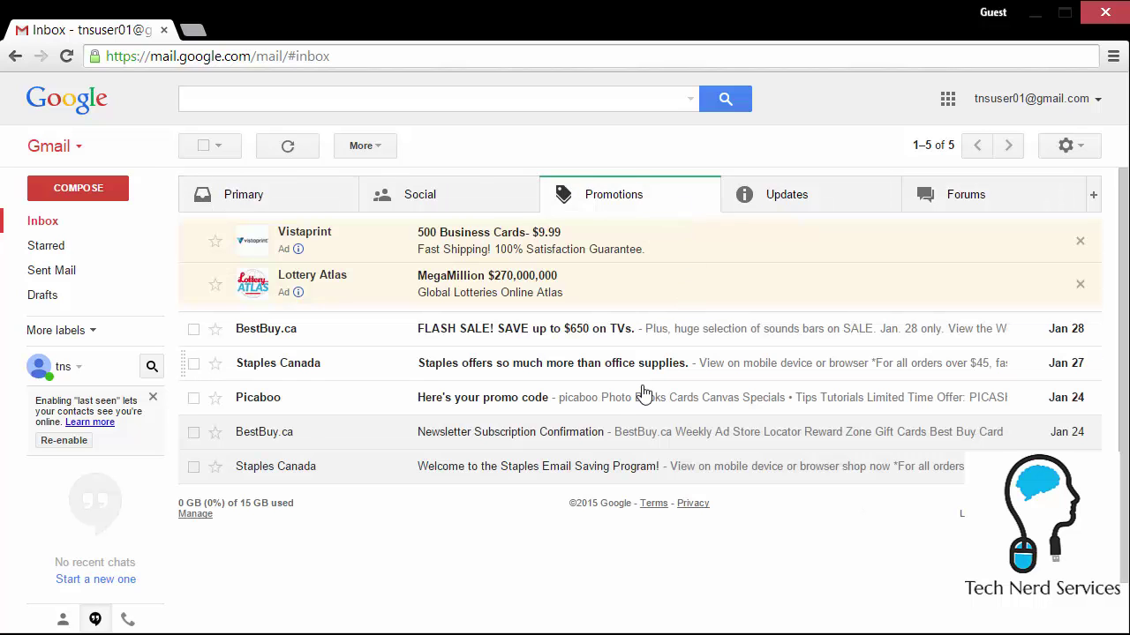
right_click(470, 439)
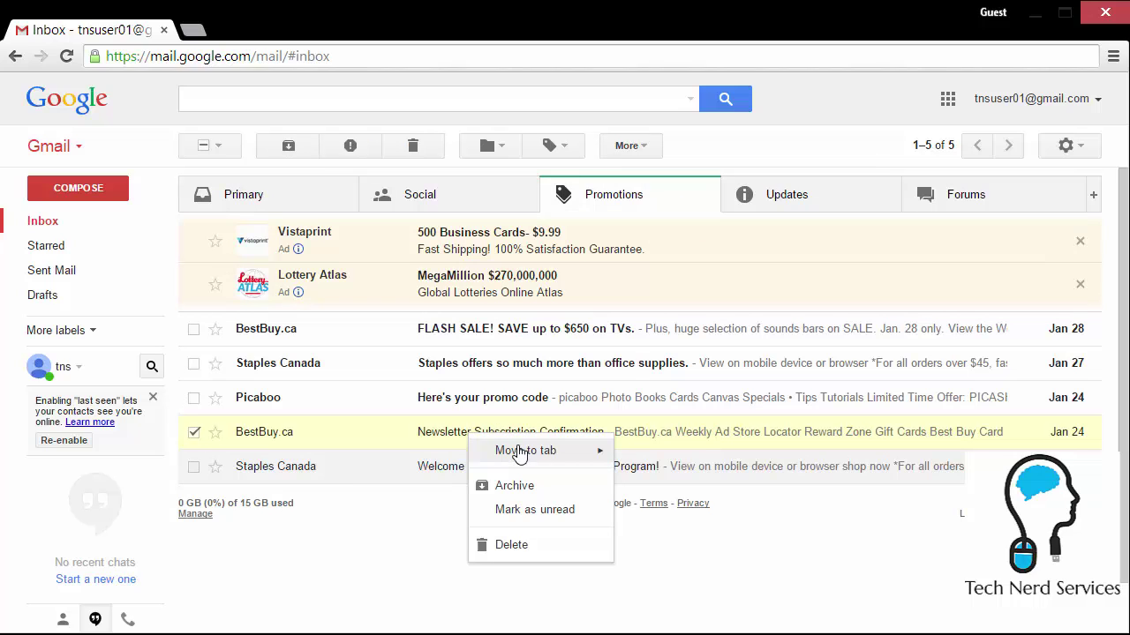
mouse_move(535, 464)
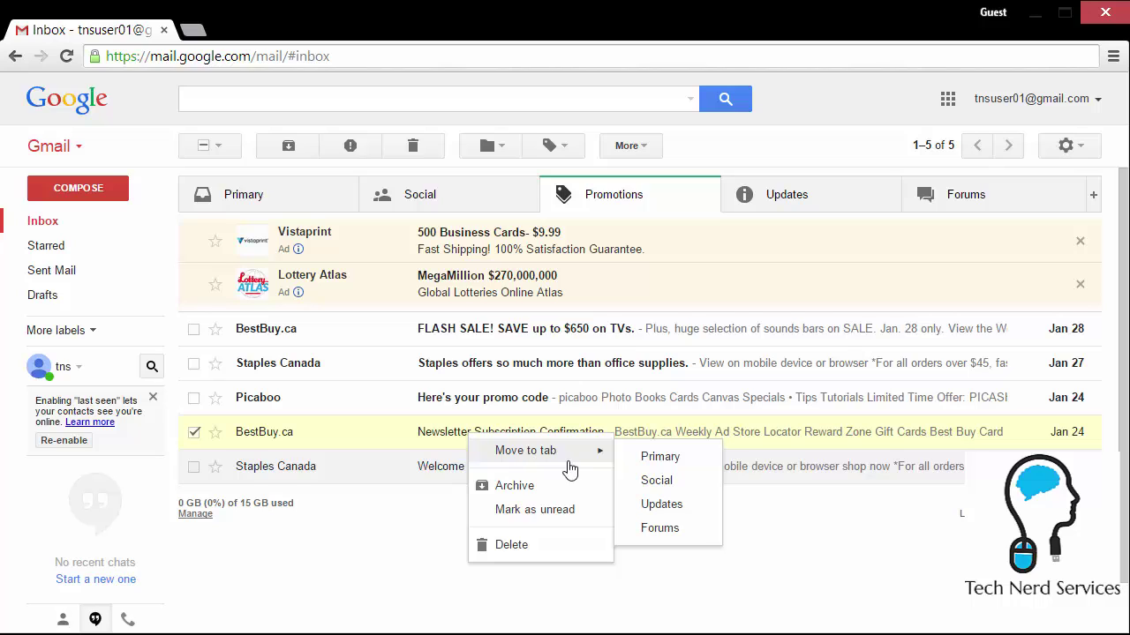
click(765, 539)
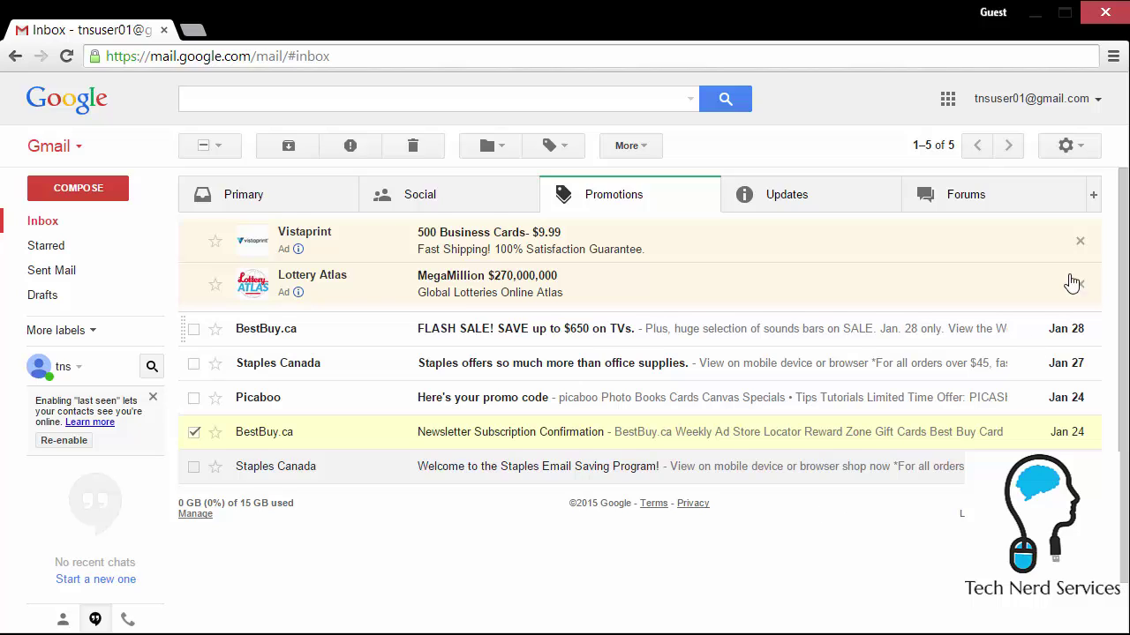
- Turn off the Social, Promotions, Updates and Forums tabs in Configure inbox and save
click(1088, 157)
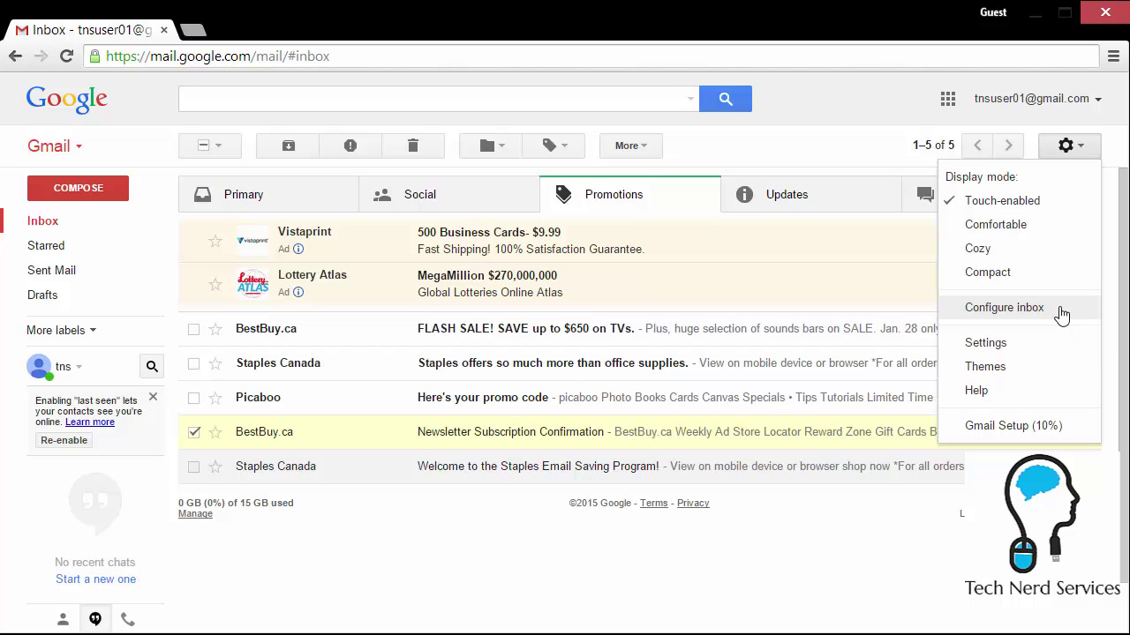
click(1004, 308)
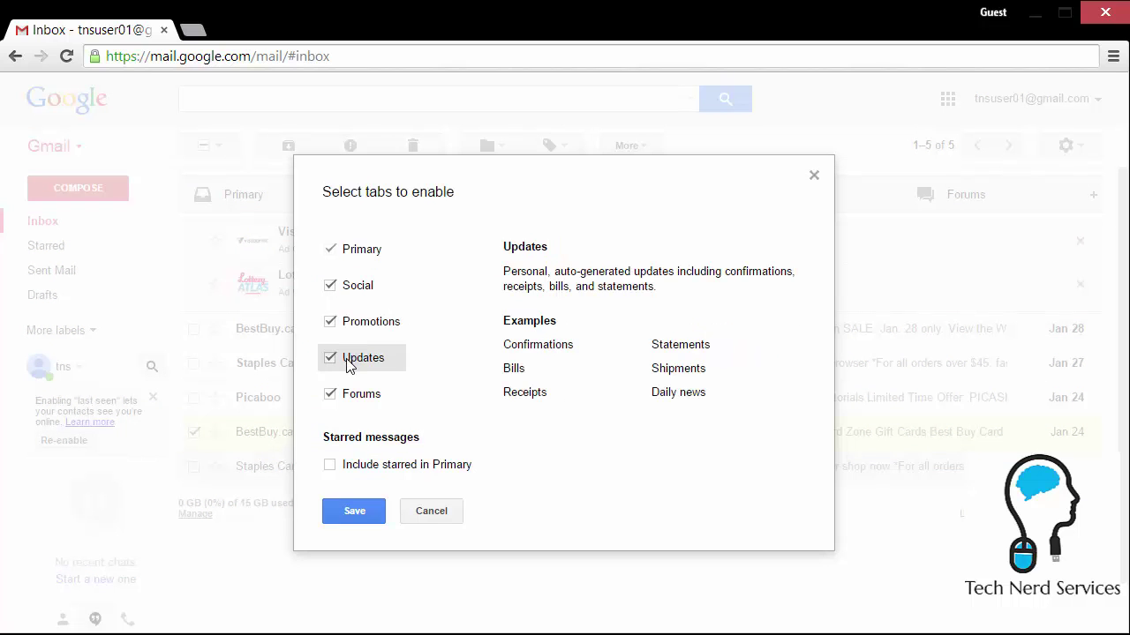
click(351, 291)
click(351, 325)
click(347, 362)
click(349, 395)
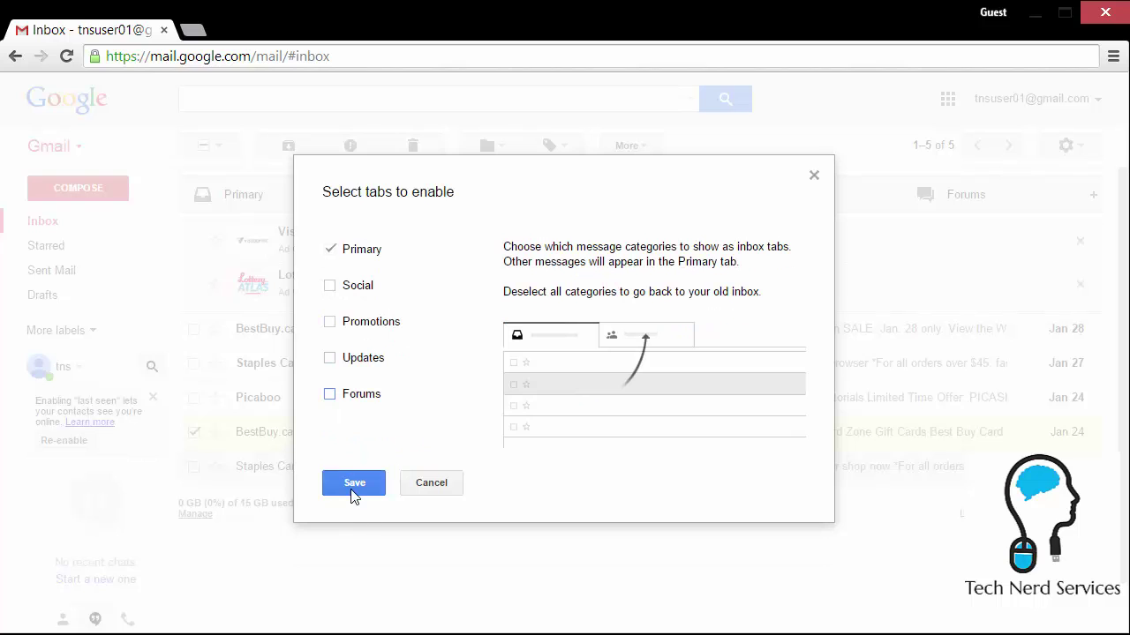
click(353, 489)
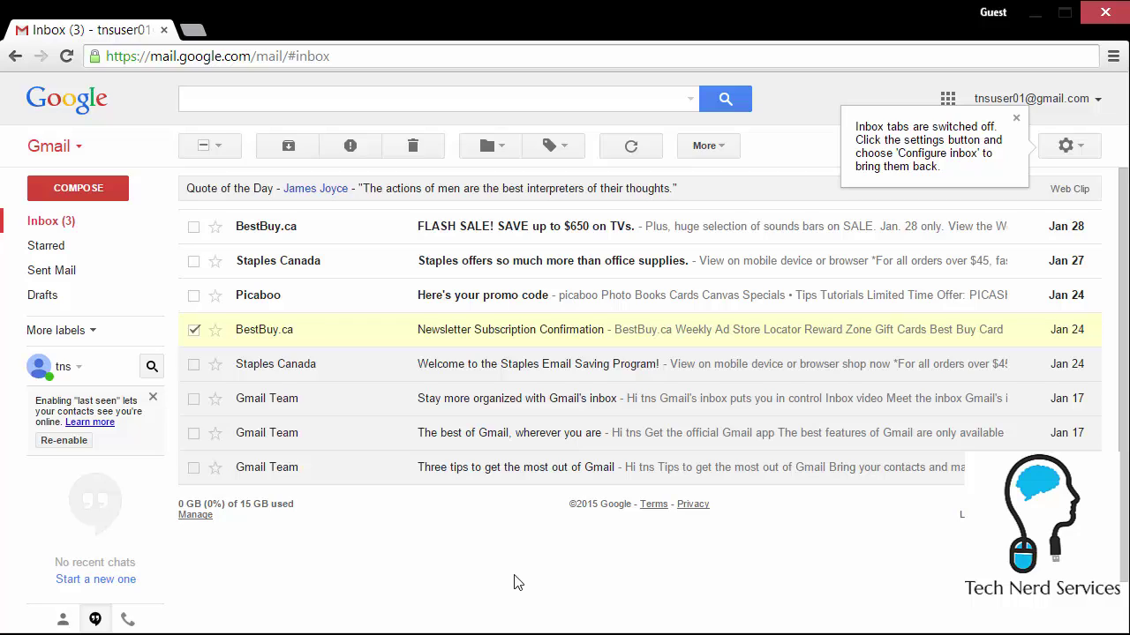
- Deselect the BestBuy newsletter, hide the chat contacts panel, and expand More labels
click(193, 331)
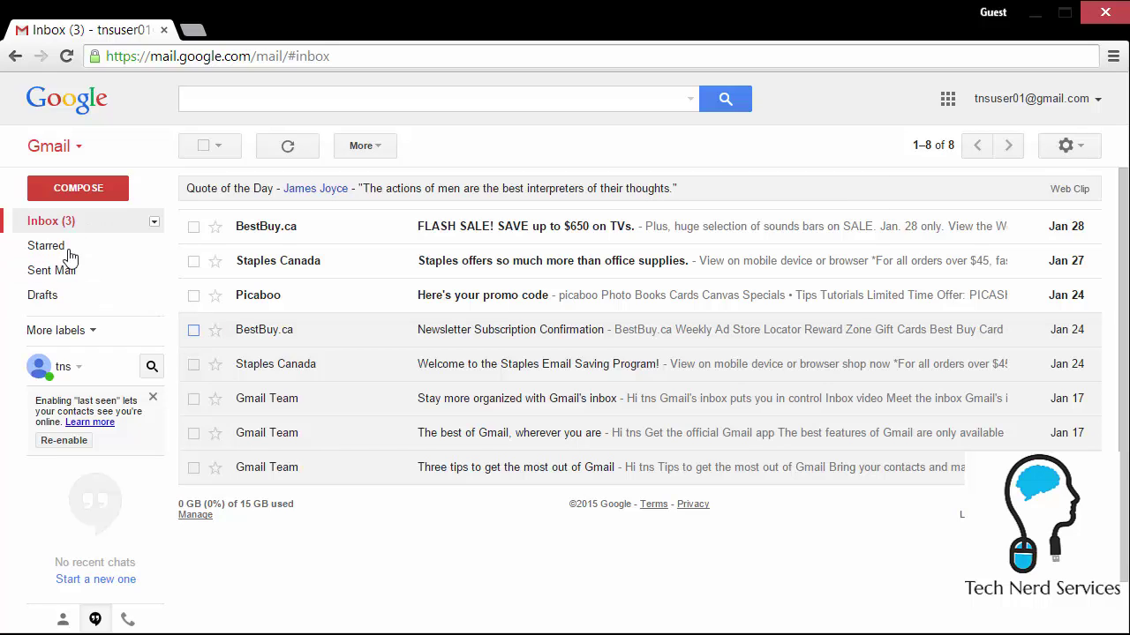
click(104, 625)
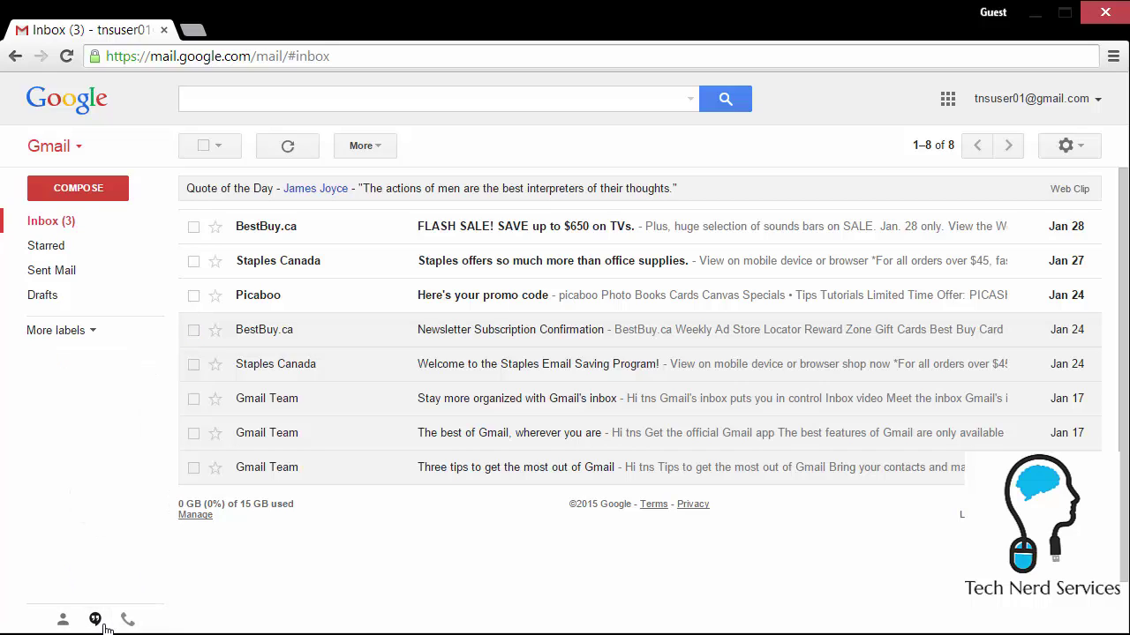
click(62, 331)
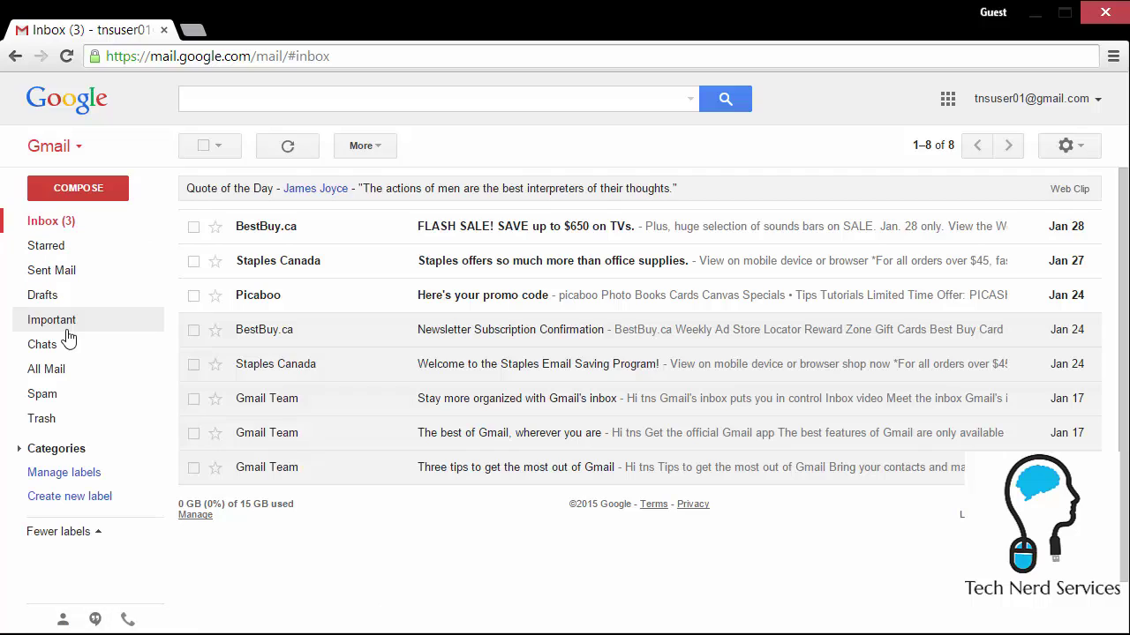
- Create a new label named Sample Label 1
click(86, 494)
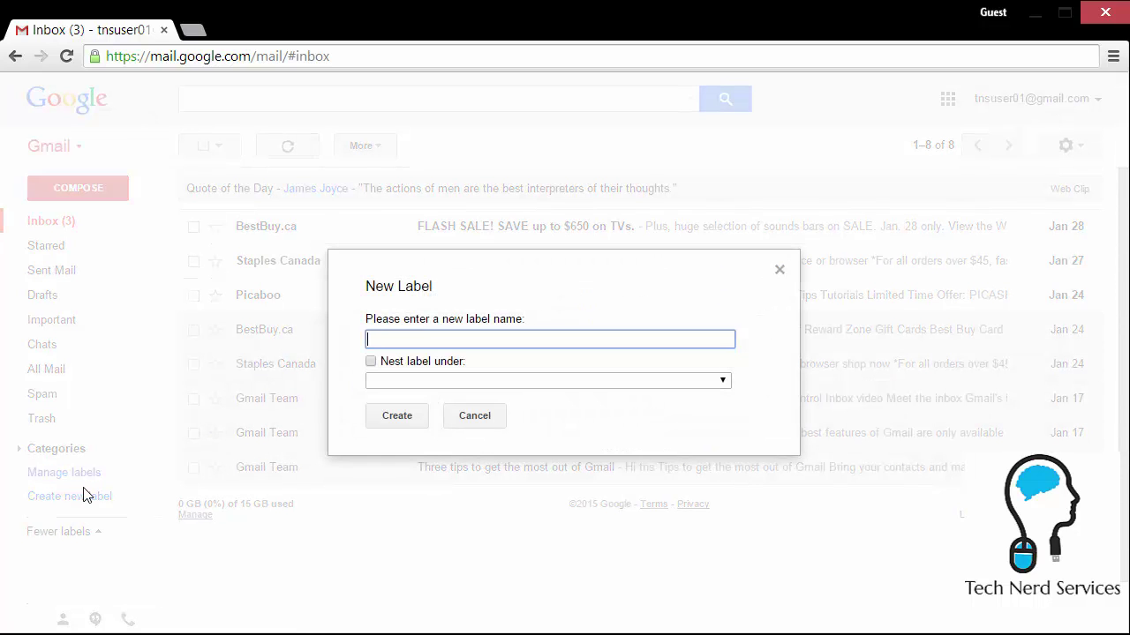
text(Sample Label 1)
click(396, 416)
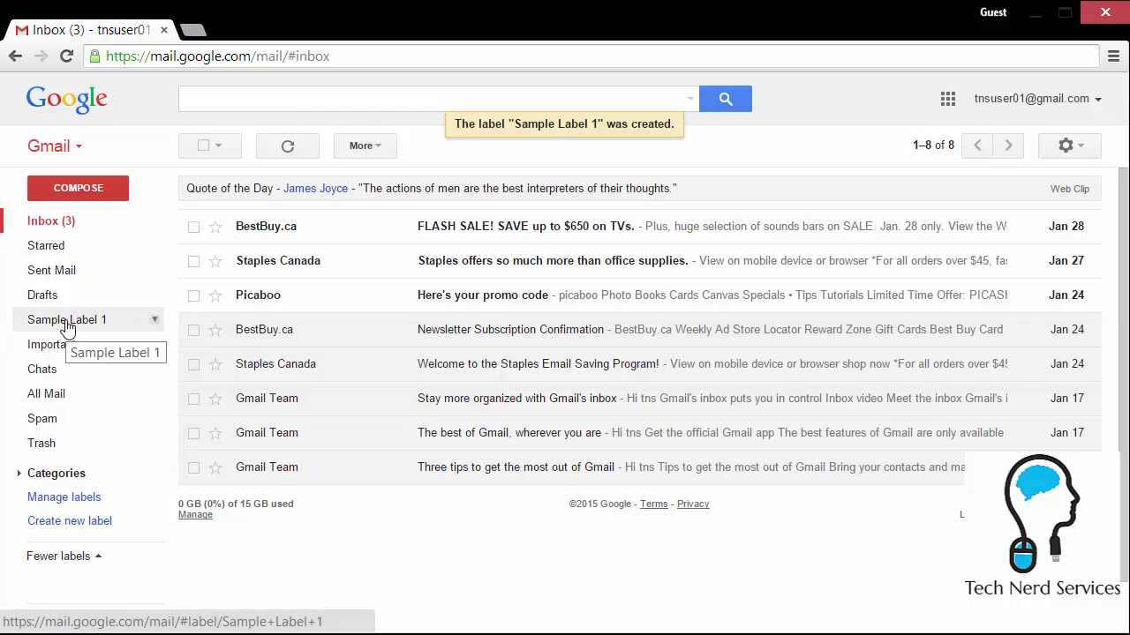
- Create a label called Nested Label, nested under Sample Label 1
click(104, 522)
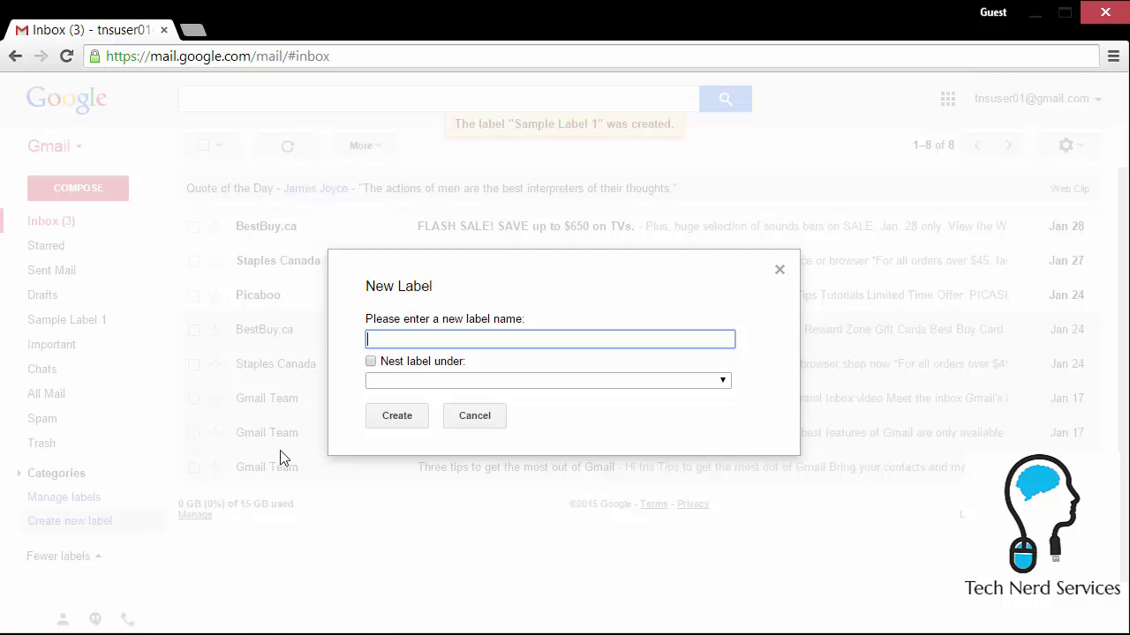
text(Nested Label)
click(370, 362)
click(404, 380)
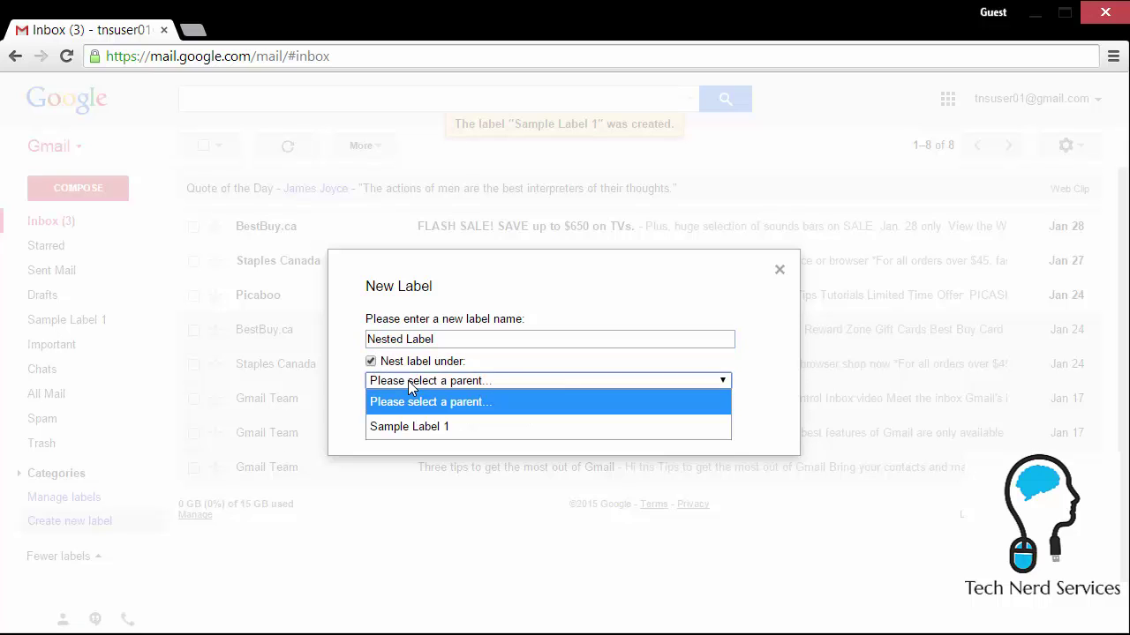
click(405, 436)
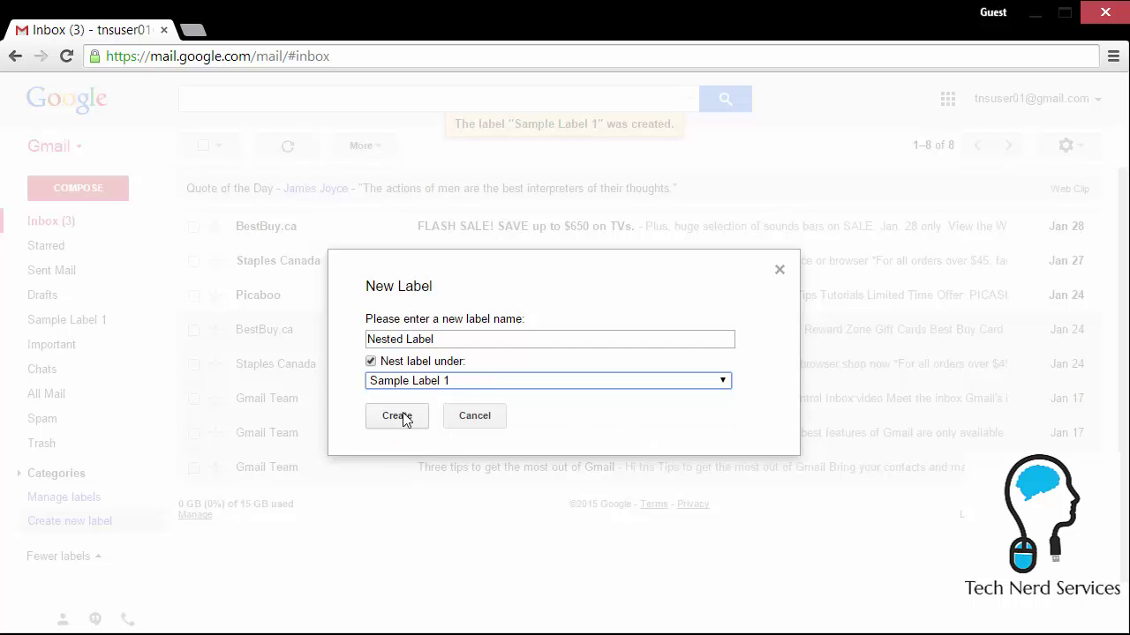
click(399, 417)
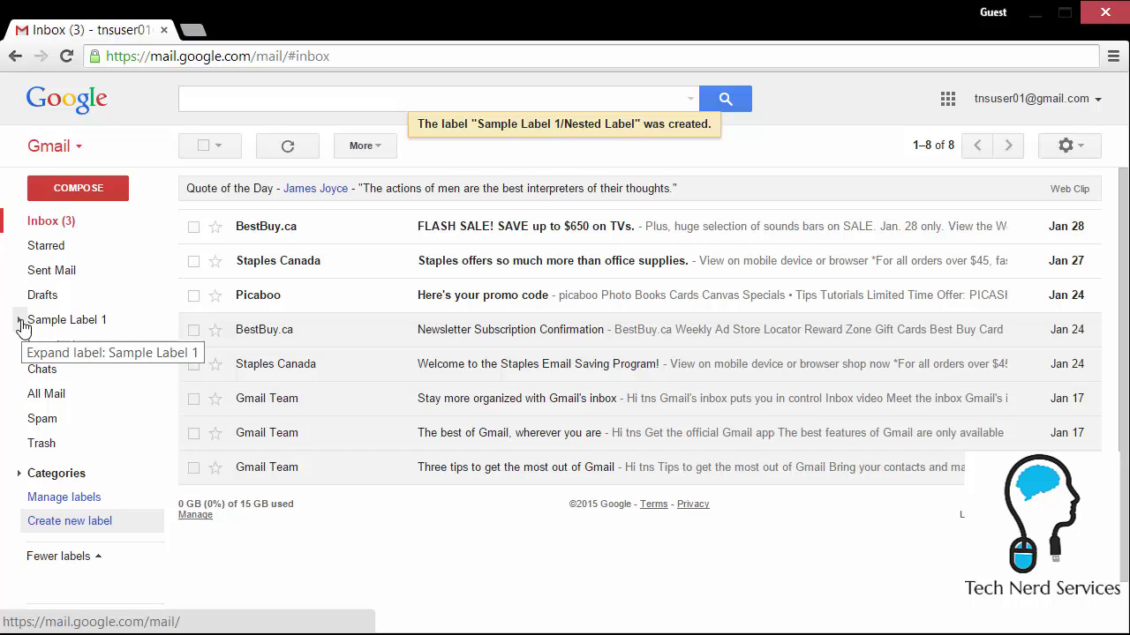
- Expand Sample Label 1 in the sidebar and drag the BestBuy newsletter onto it
click(21, 323)
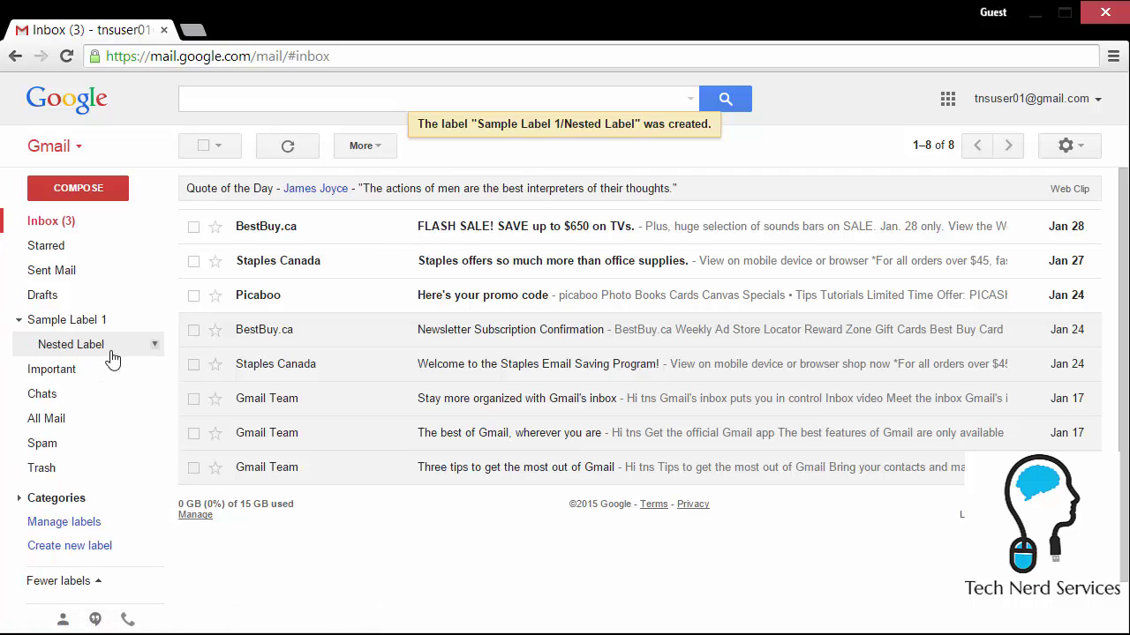
click(18, 323)
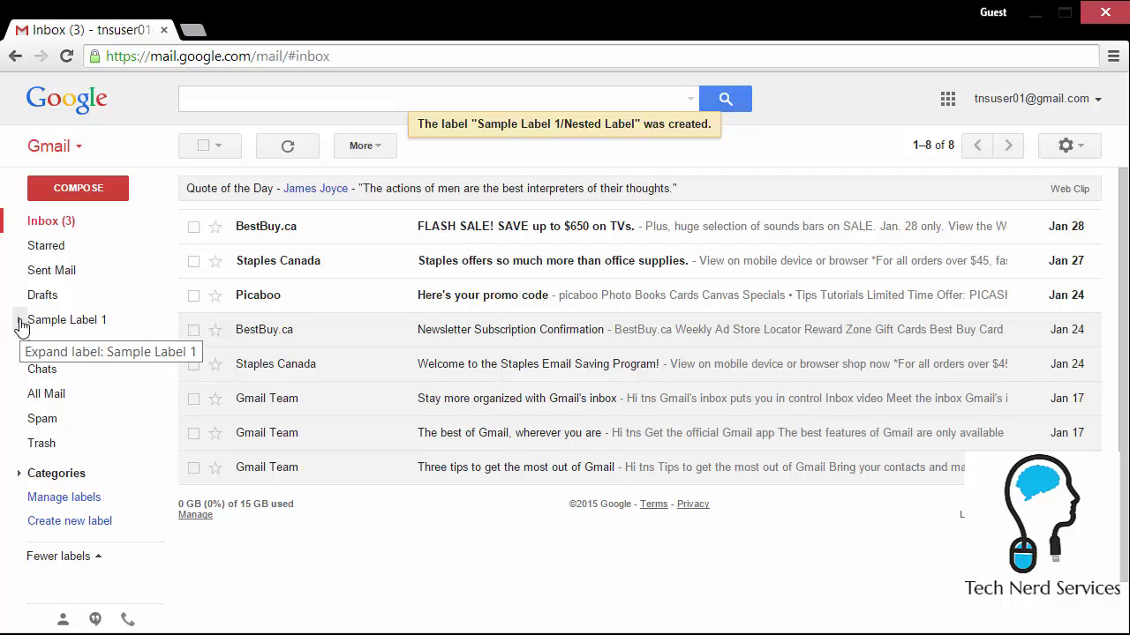
click(21, 325)
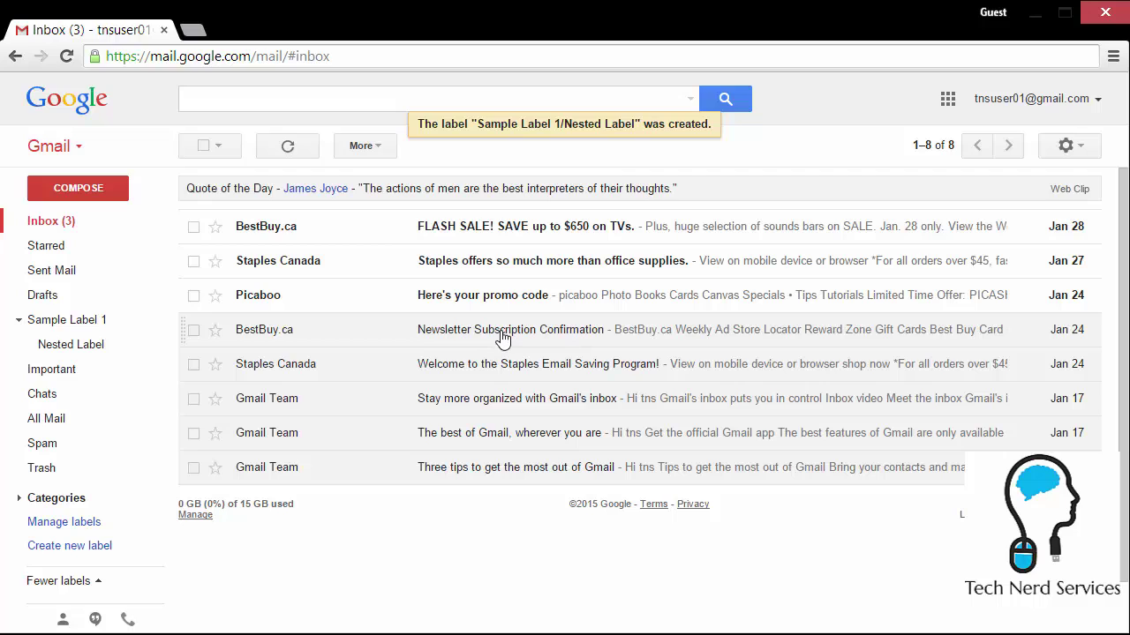
drag(502, 338, 78, 334)
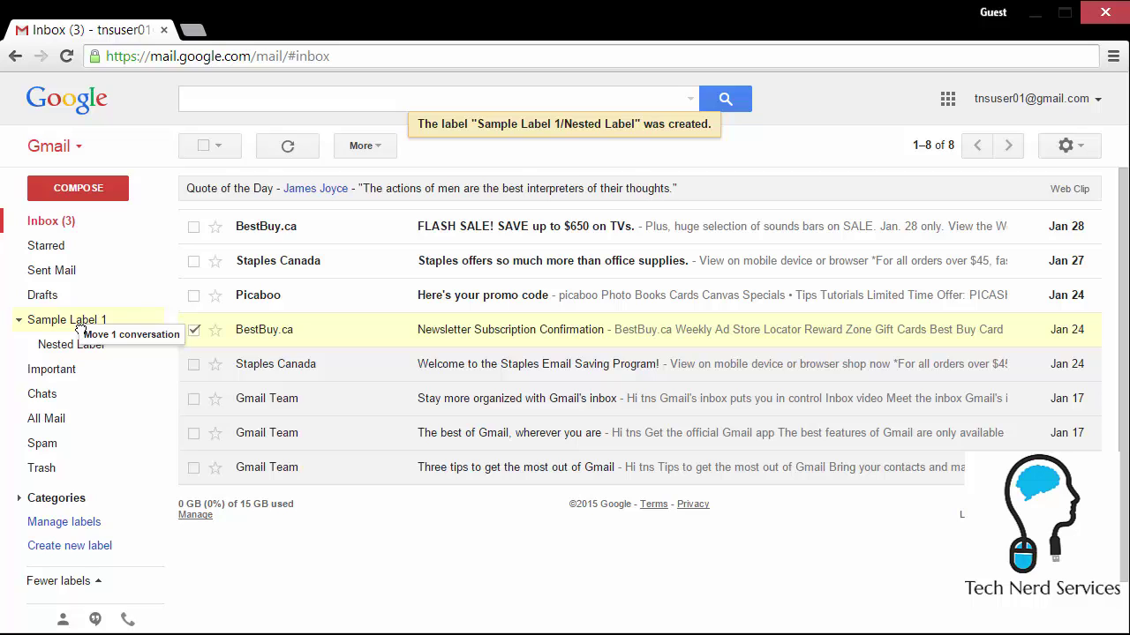
drag(78, 330, 79, 332)
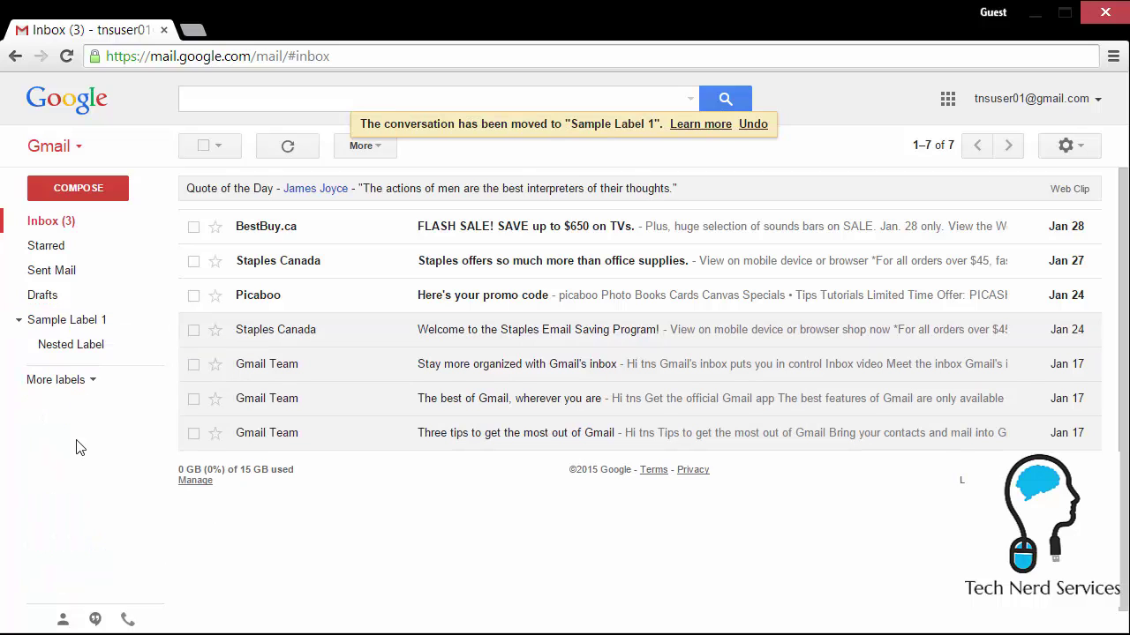
- Open the BestBuy newsletter from Sample Label 1, drag Nested Label onto it, then return to the list
click(84, 322)
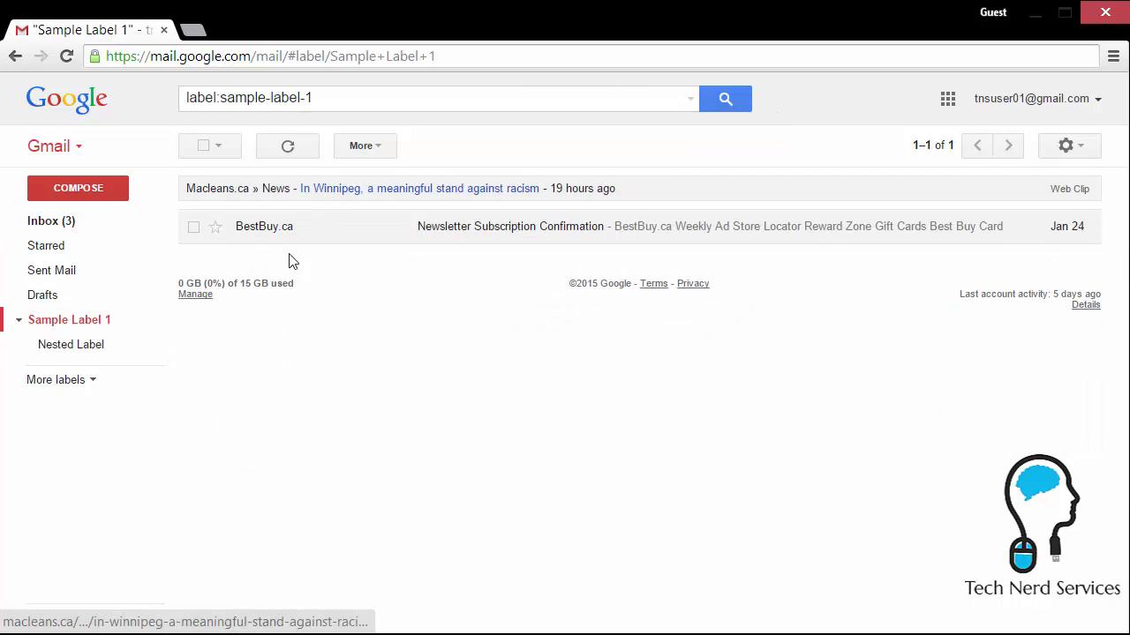
click(472, 231)
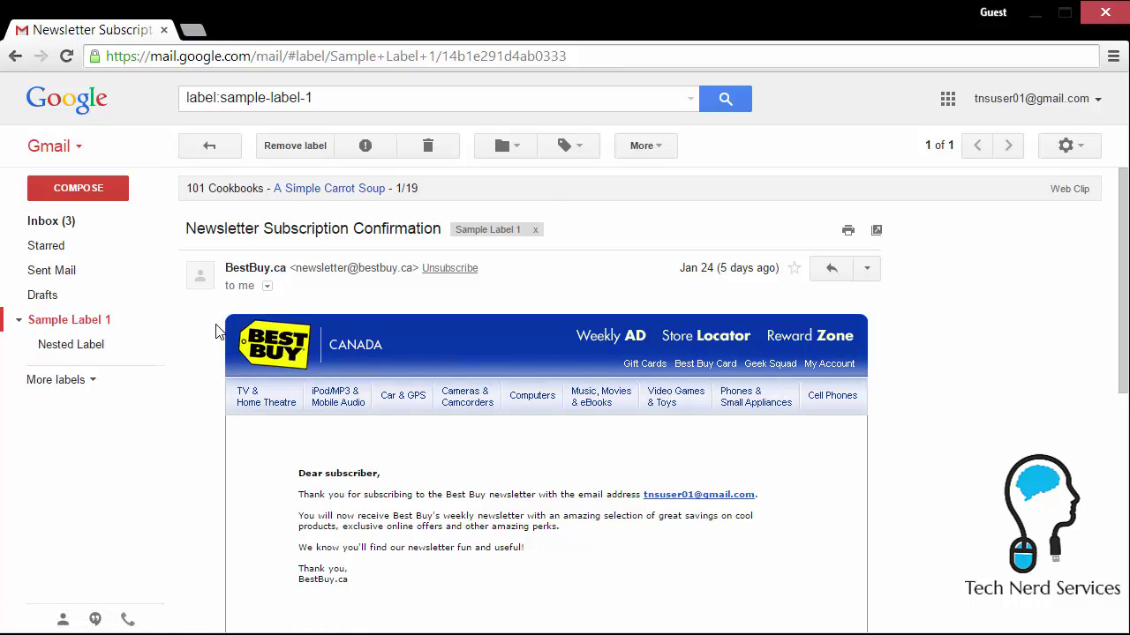
drag(75, 346, 628, 231)
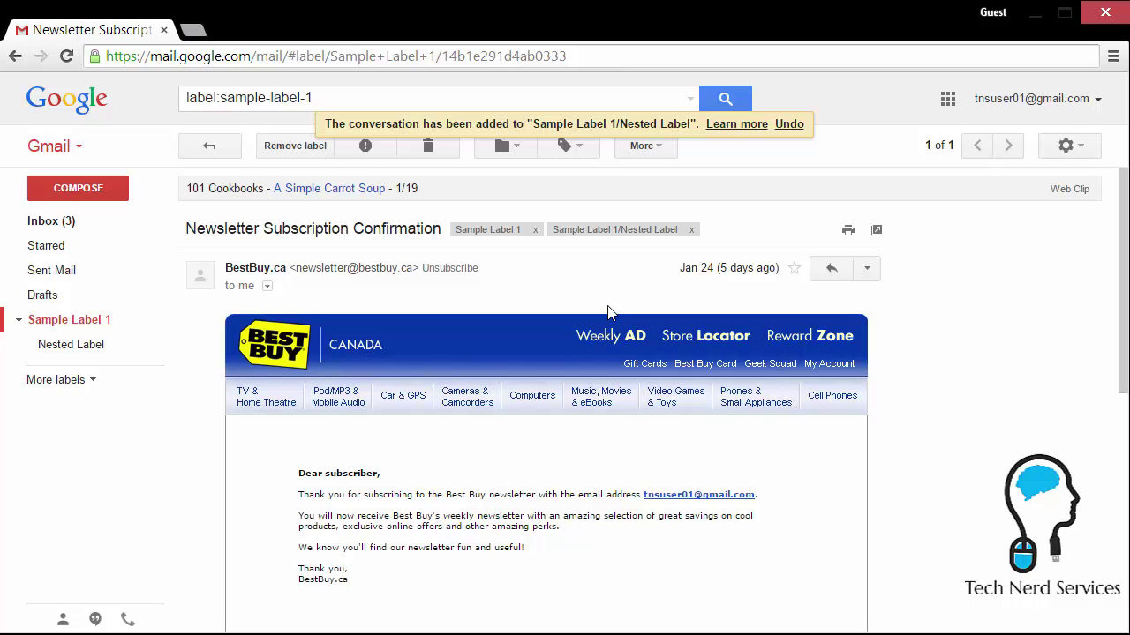
click(92, 328)
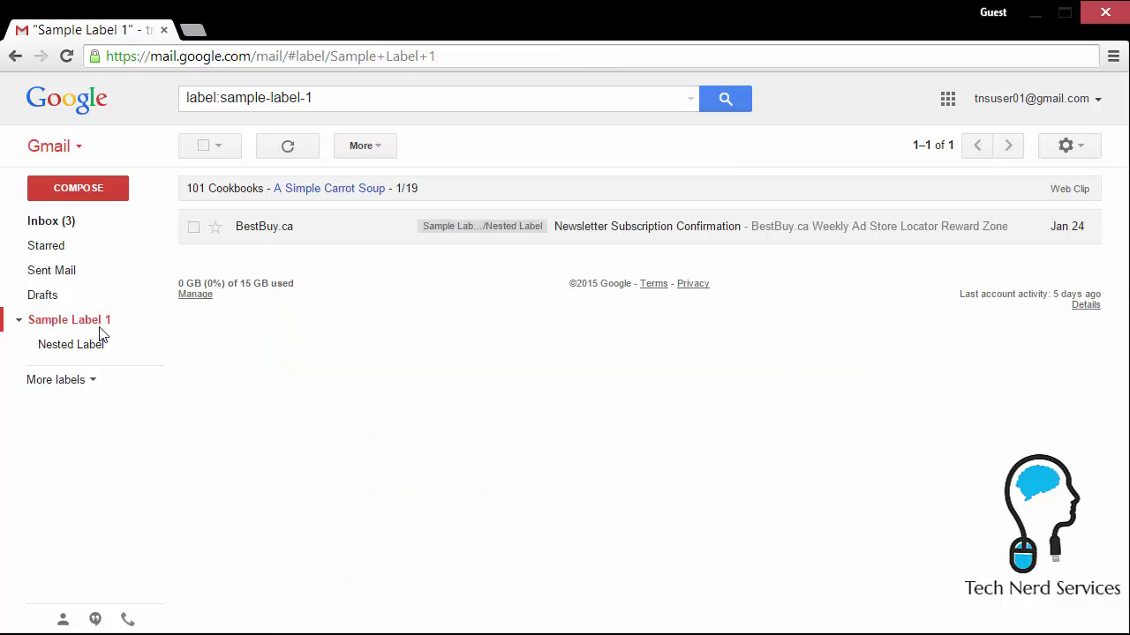
- Open the Nested Label view and refresh it to show the BestBuy newsletter
click(101, 356)
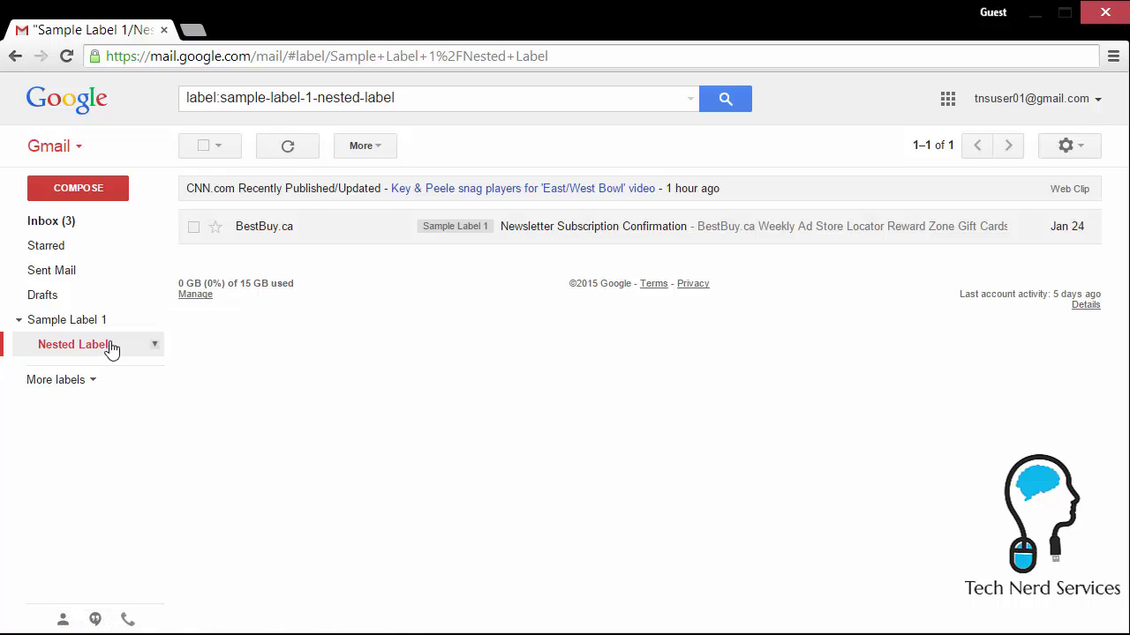
click(110, 346)
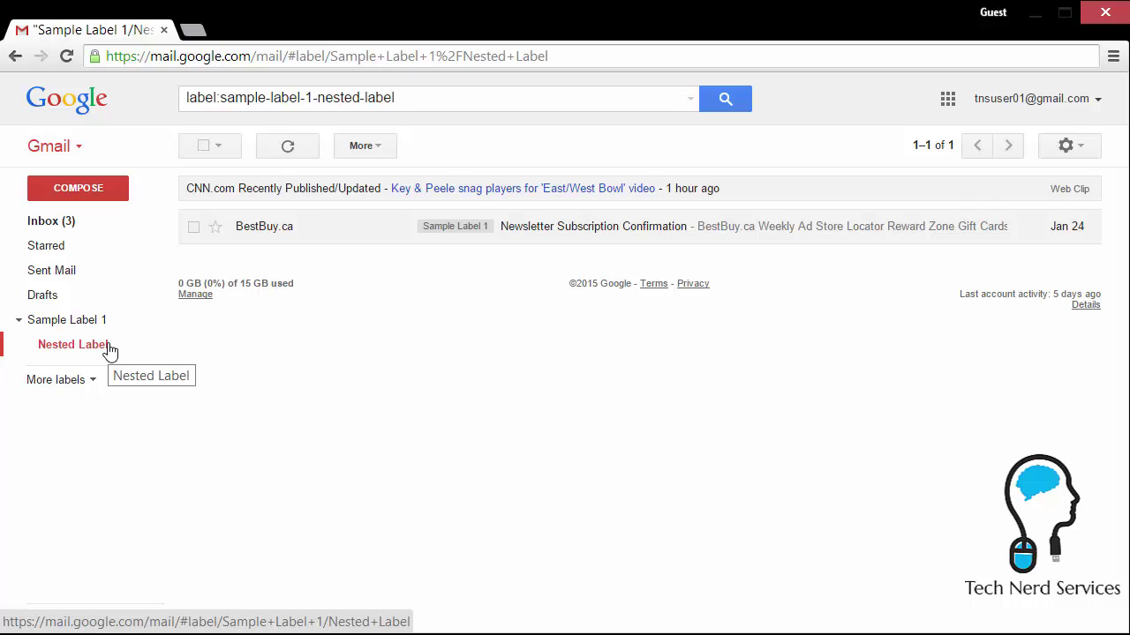
- Open the BestBuy newsletter and remove its Sample Label 1 and Nested Label chips
click(556, 232)
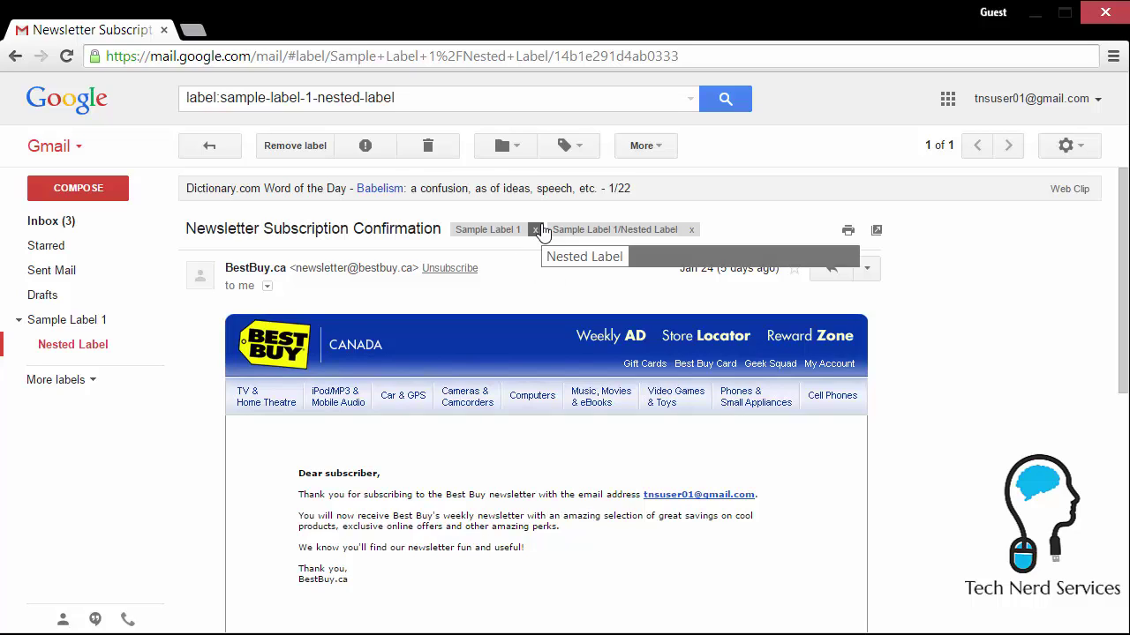
click(534, 230)
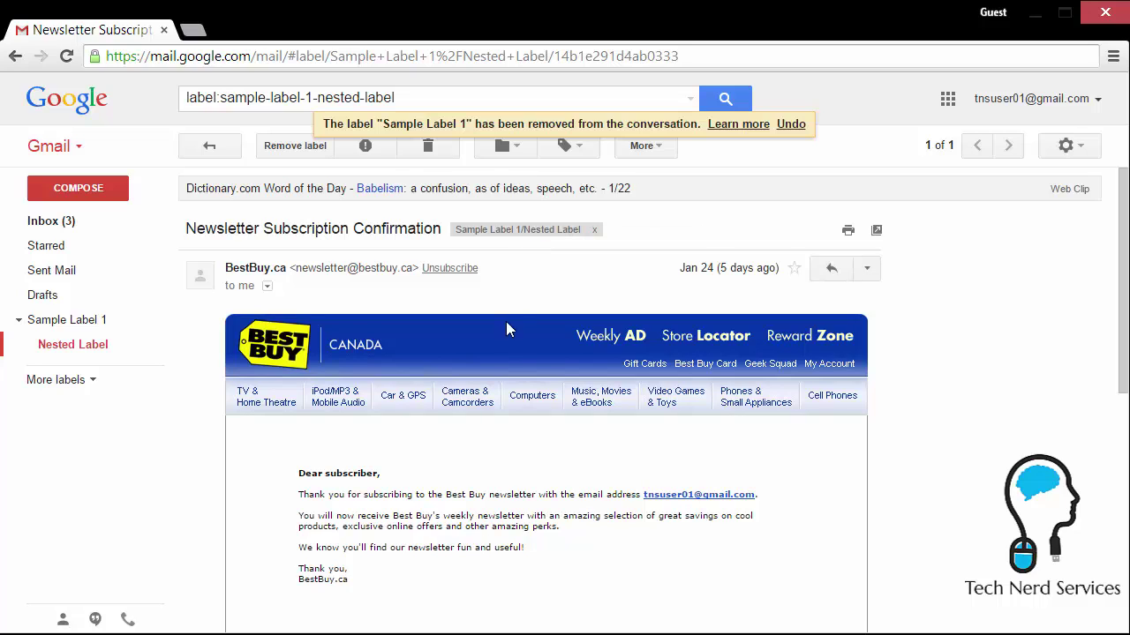
click(596, 232)
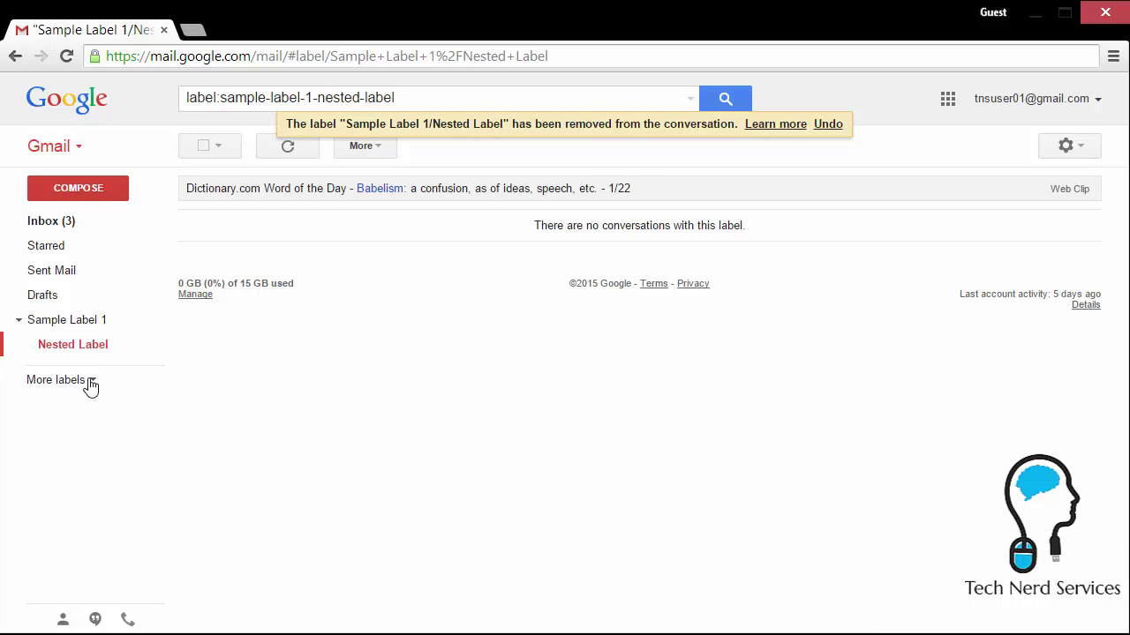
- Return to the Inbox, then open the BestBuy newsletter from All Mail under More labels
click(90, 228)
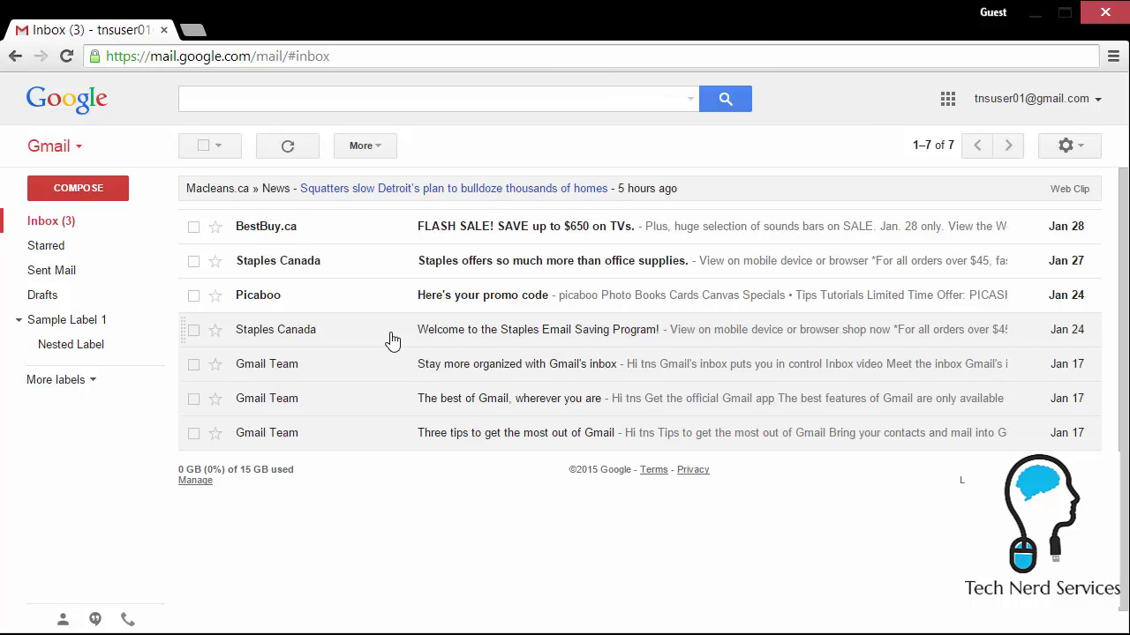
click(69, 382)
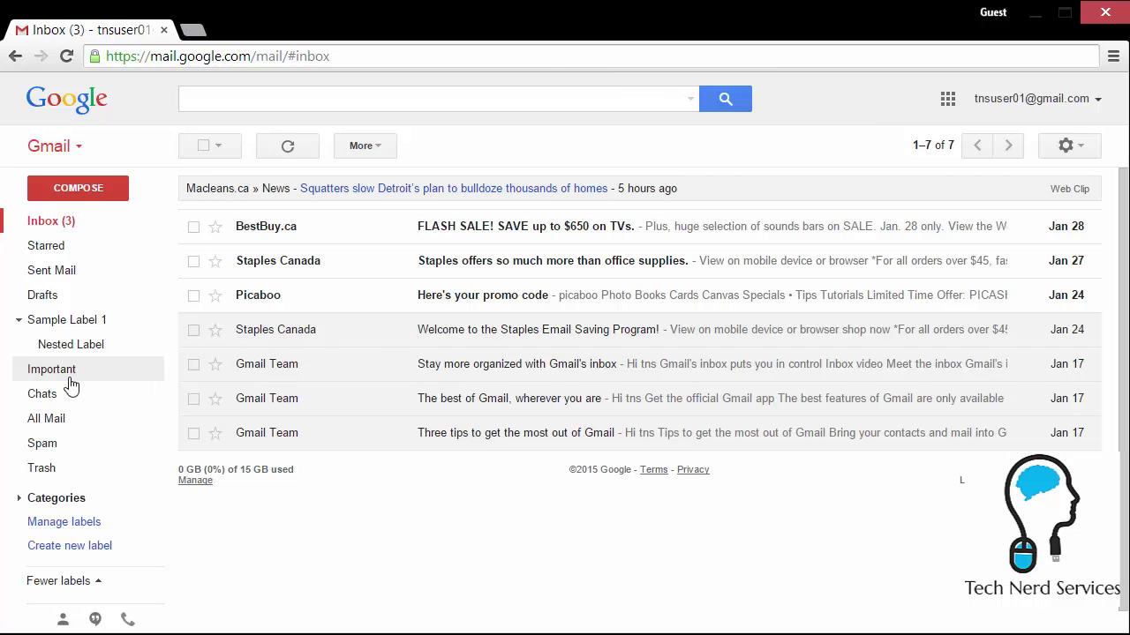
click(76, 428)
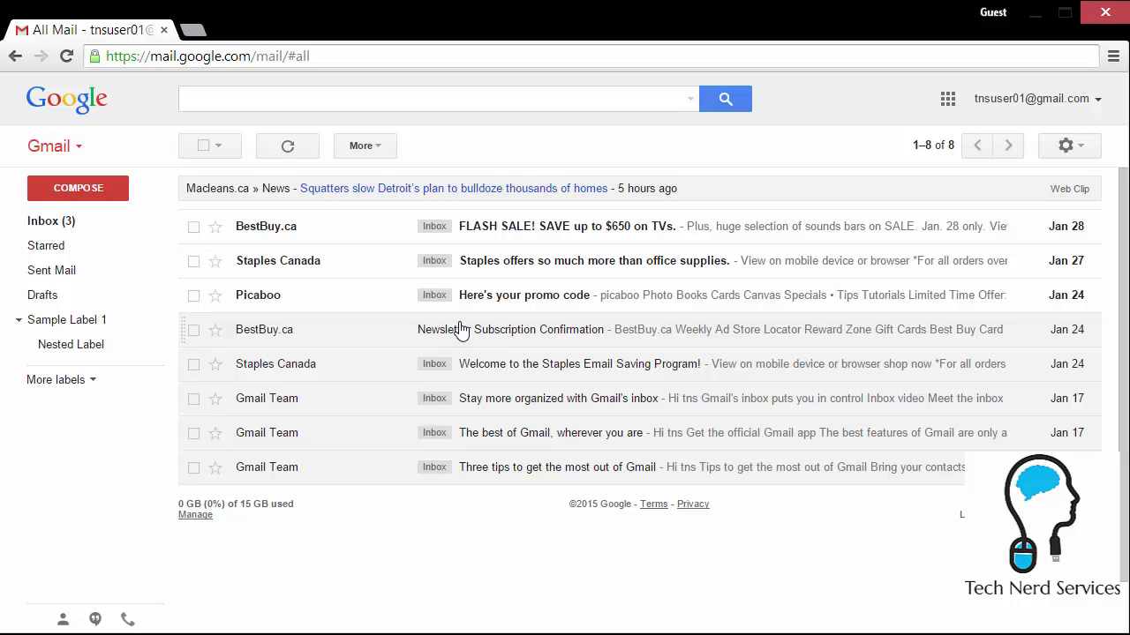
click(461, 330)
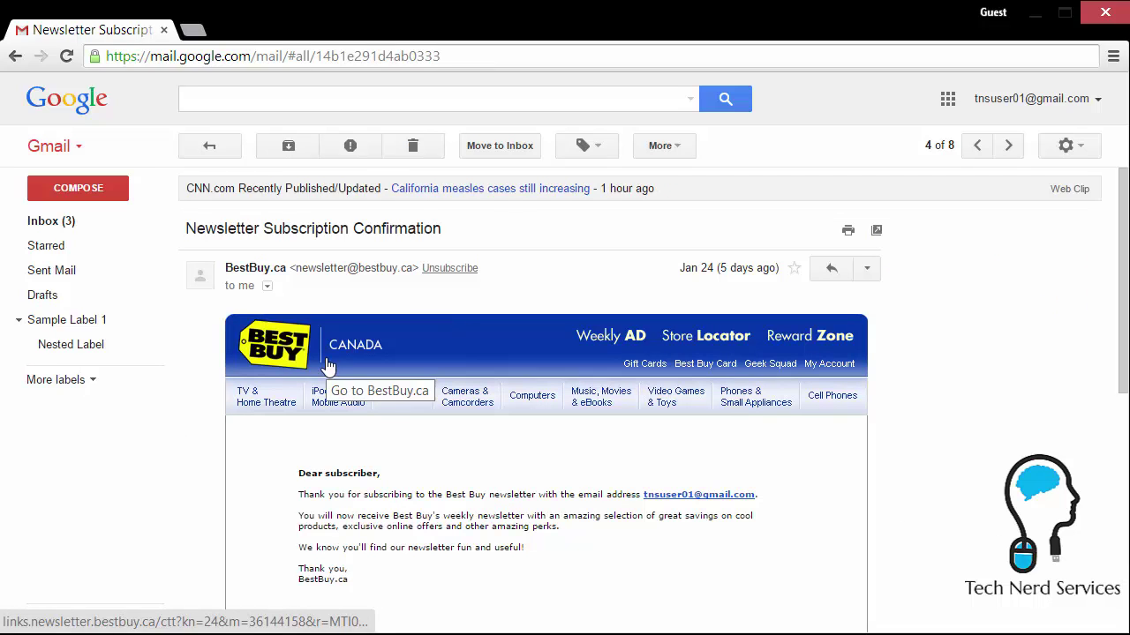
- Back in All Mail, drag Sample Label 1 and Nested Label onto the BestBuy conversation
click(209, 145)
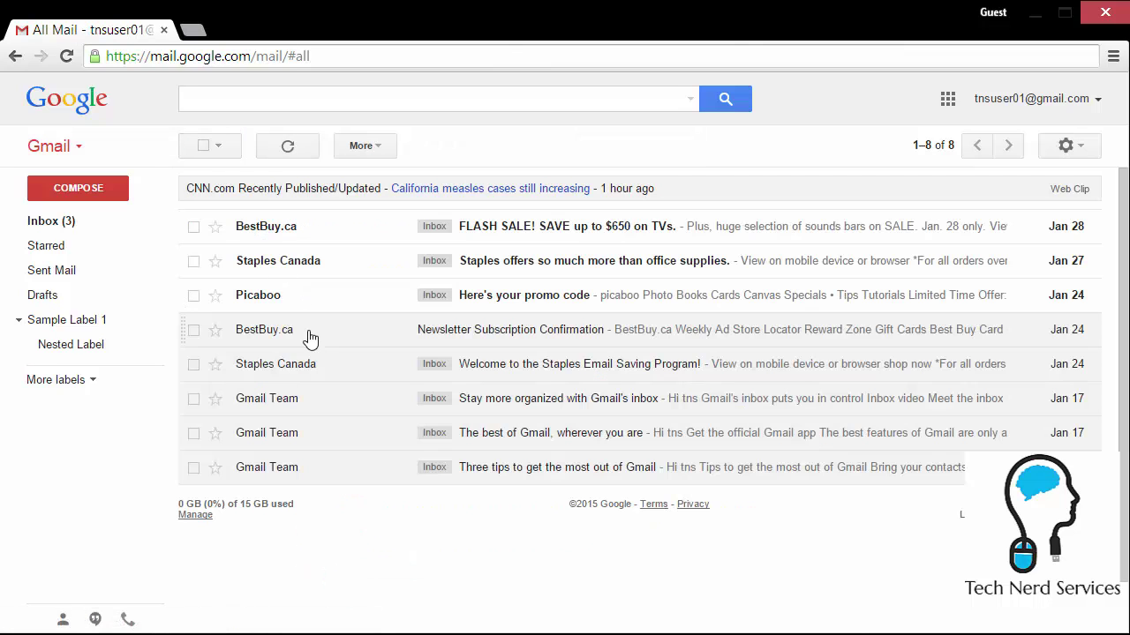
drag(310, 337, 63, 270)
drag(70, 345, 305, 336)
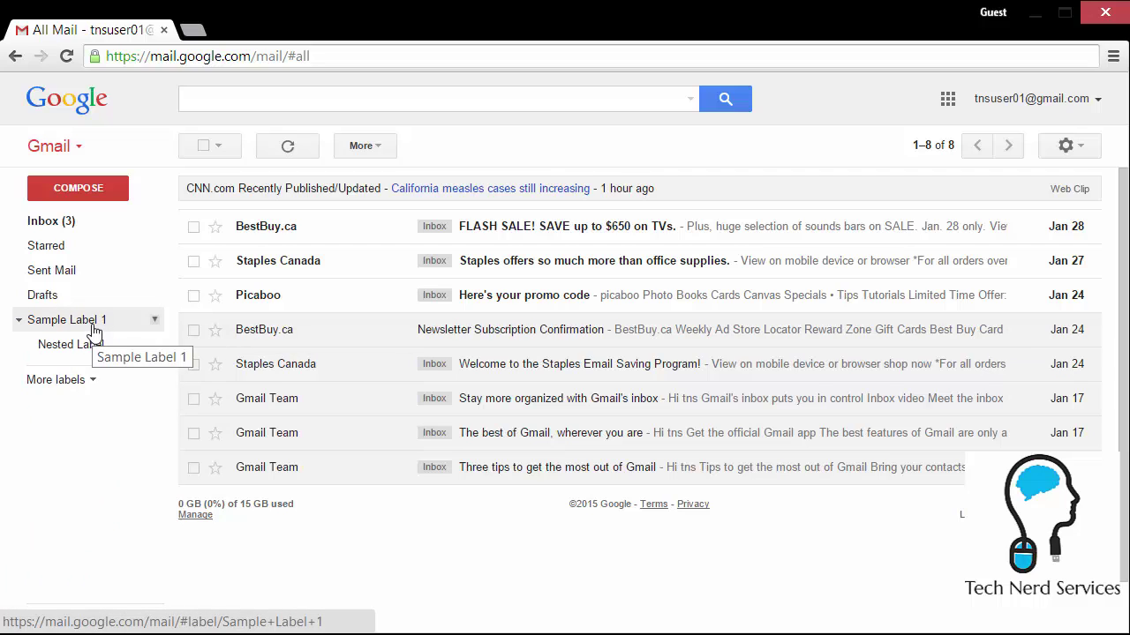
drag(101, 325, 546, 330)
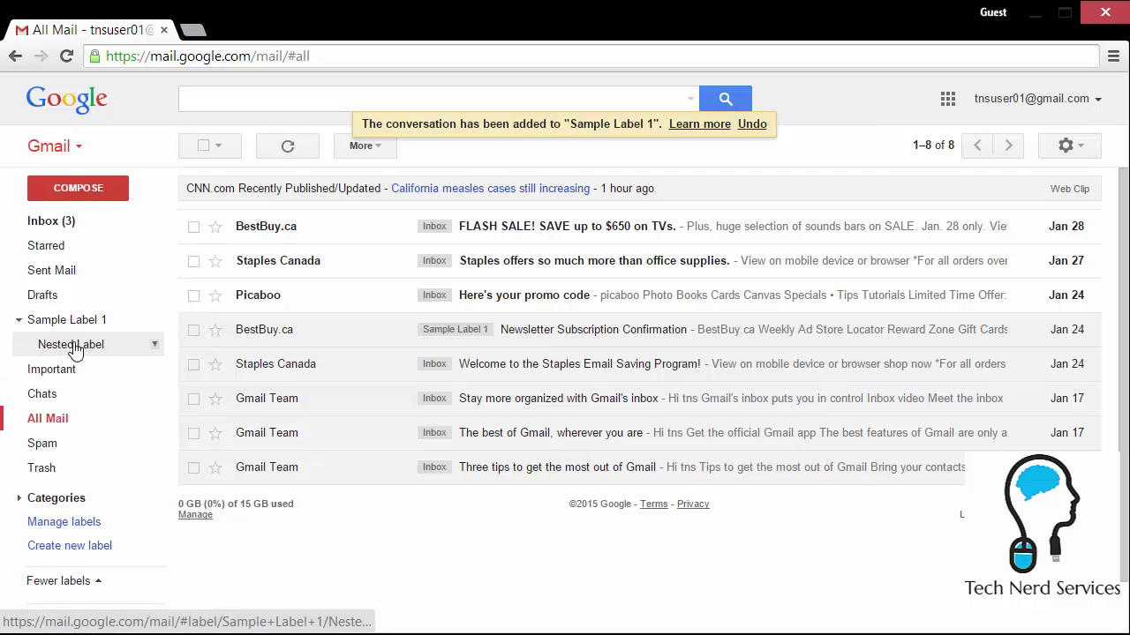
drag(63, 345, 411, 383)
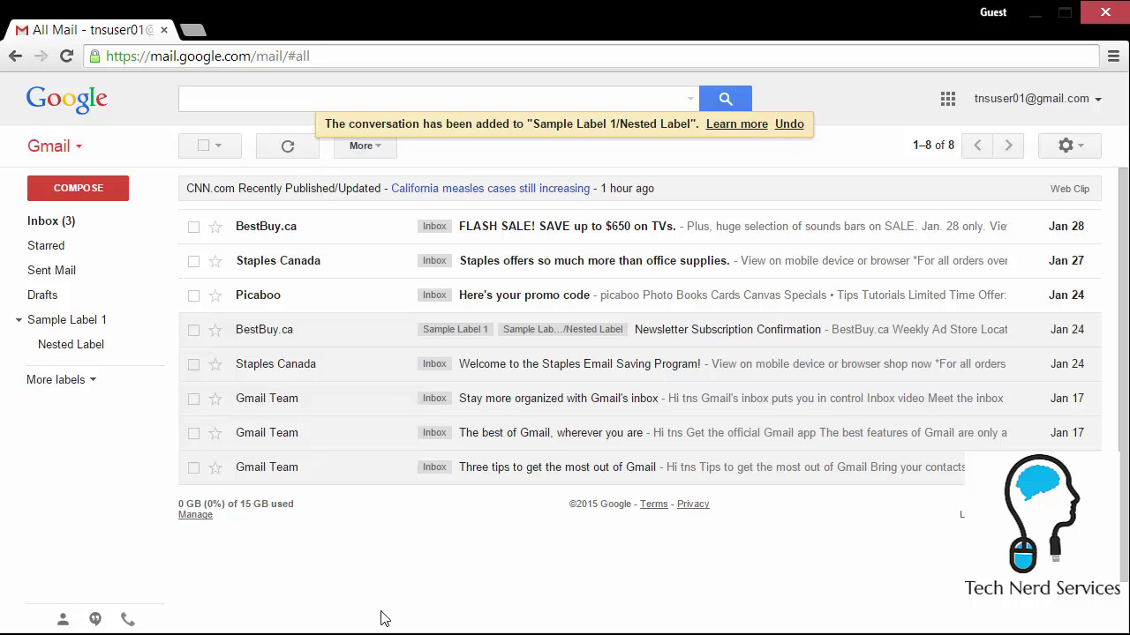
- Open the Staples welcome email and apply Sample Label 1 and Nested Label to it
click(193, 330)
click(193, 330)
click(540, 368)
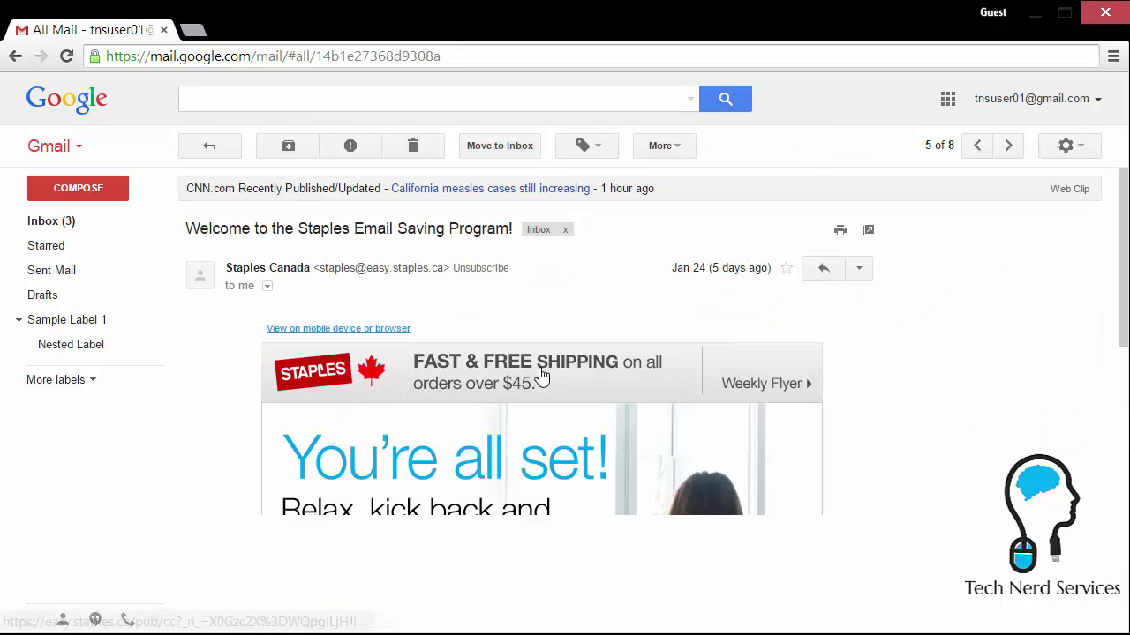
click(595, 147)
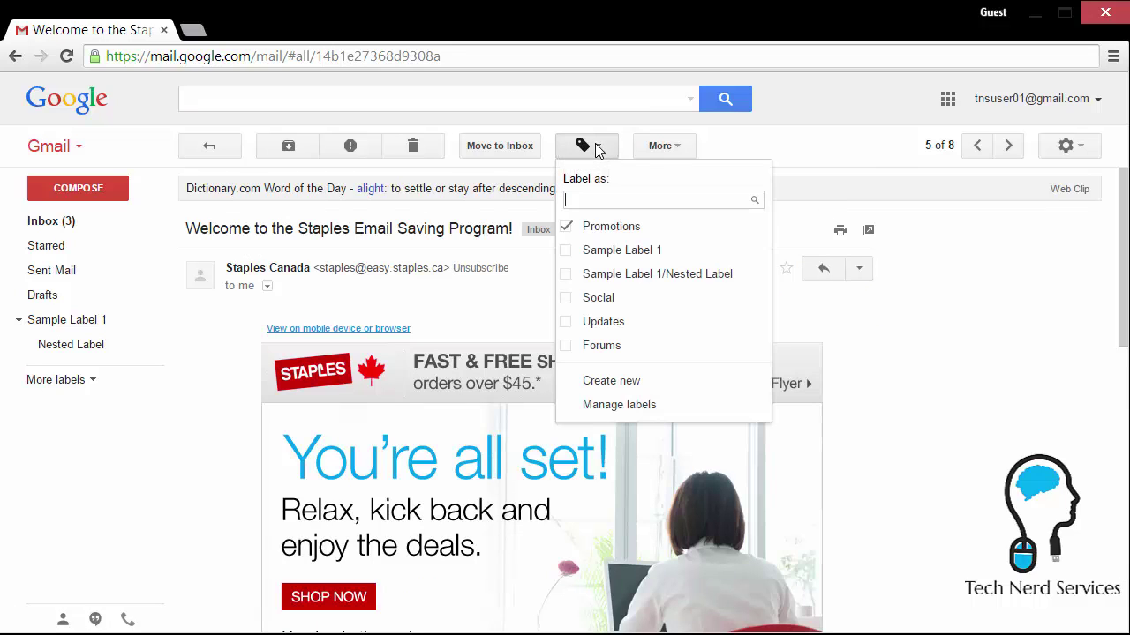
click(562, 256)
click(563, 276)
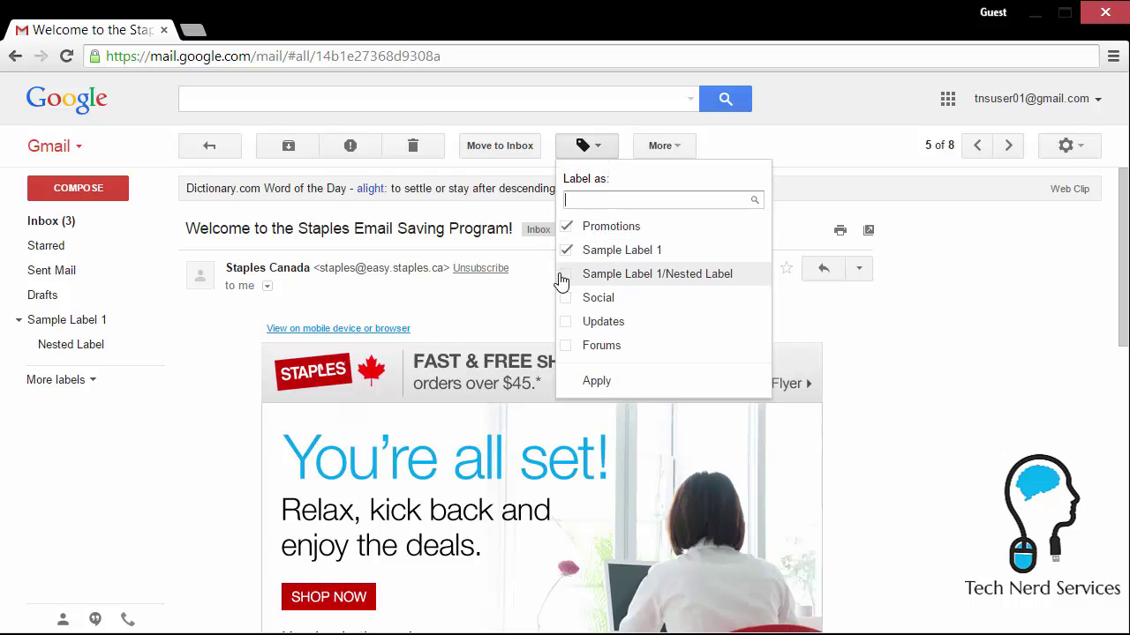
click(637, 379)
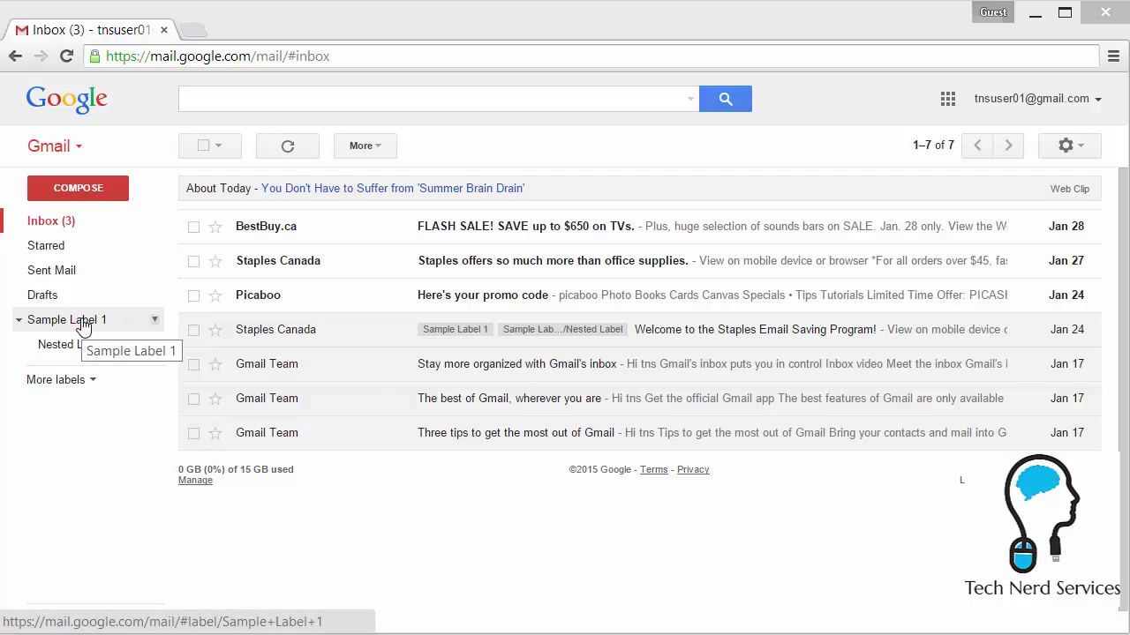
- Colour Sample Label 1 red, applying the colour to that label only
click(155, 322)
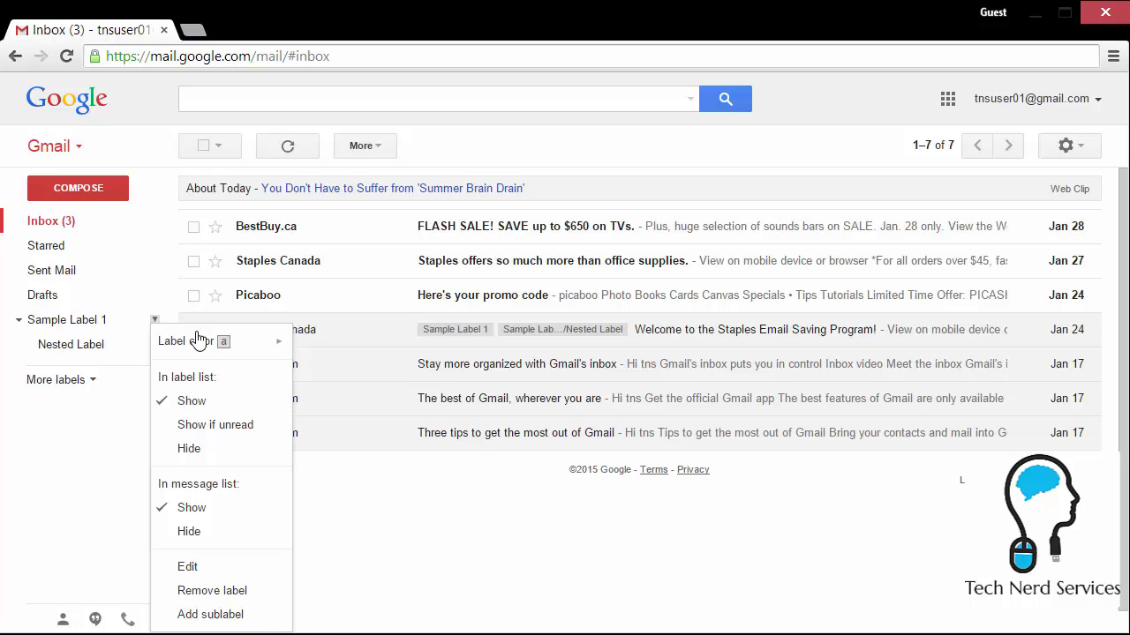
mouse_move(198, 338)
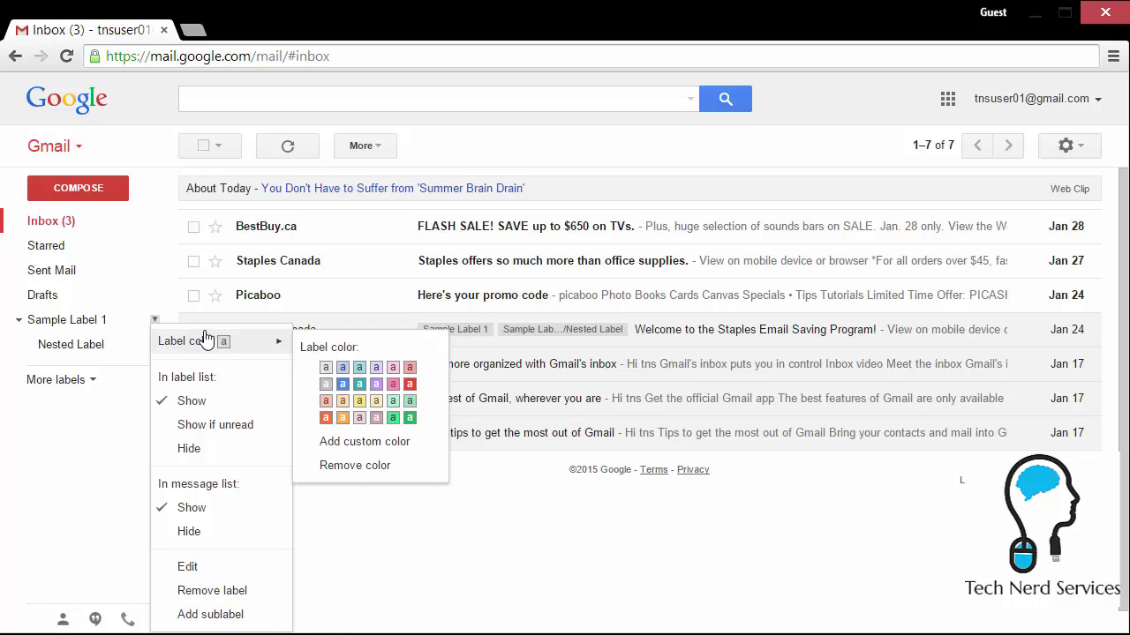
click(411, 386)
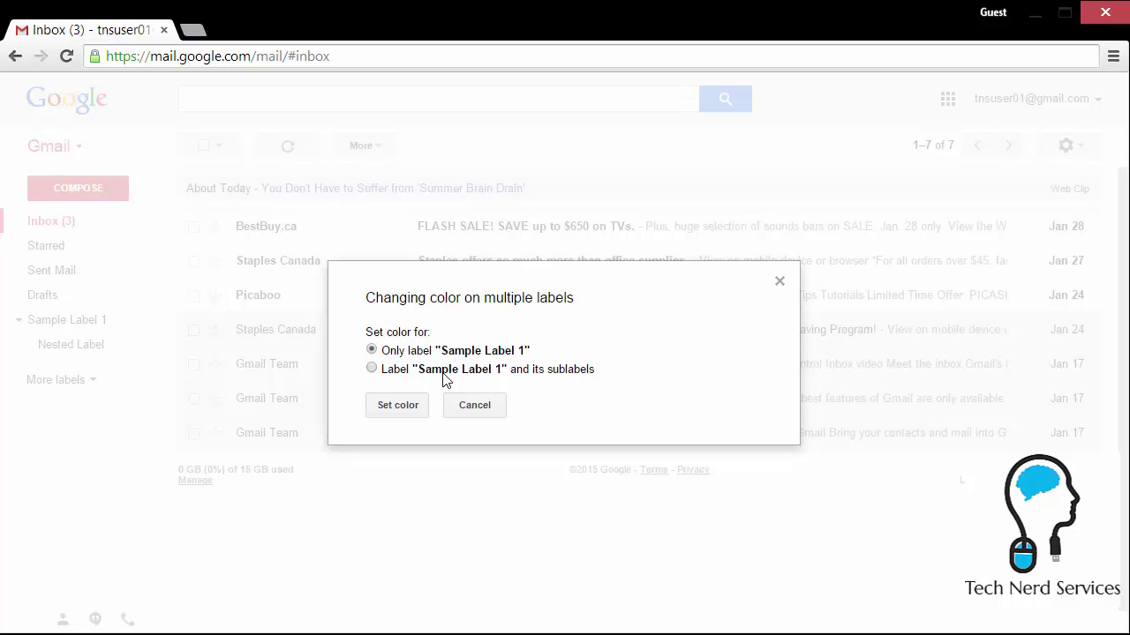
click(398, 406)
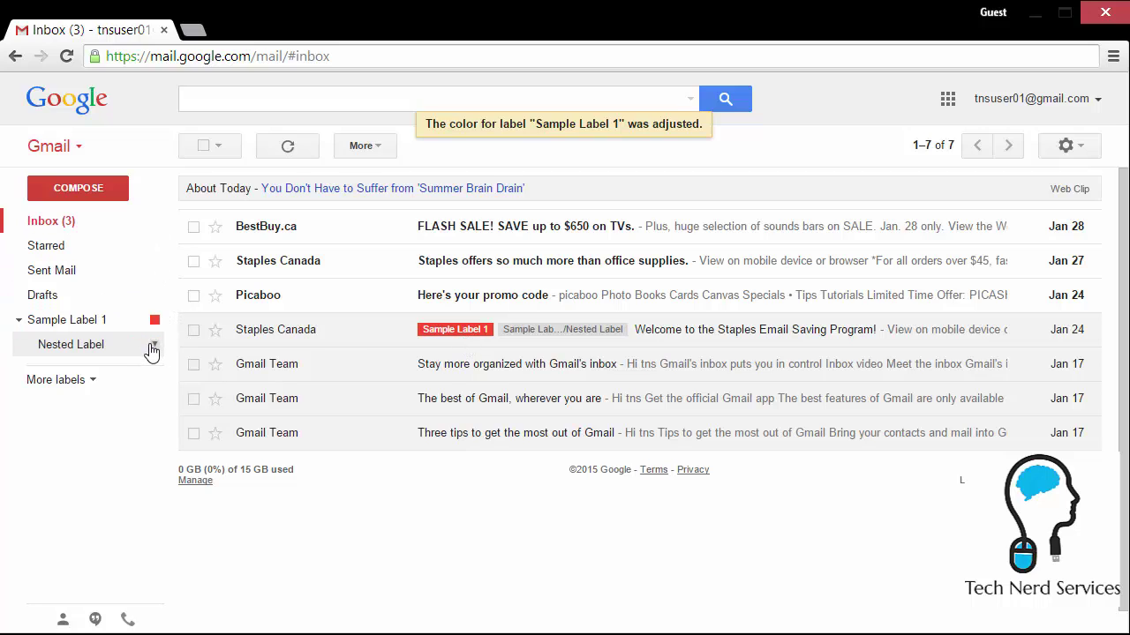
- Colour Nested Label green and go back to the inbox
click(151, 351)
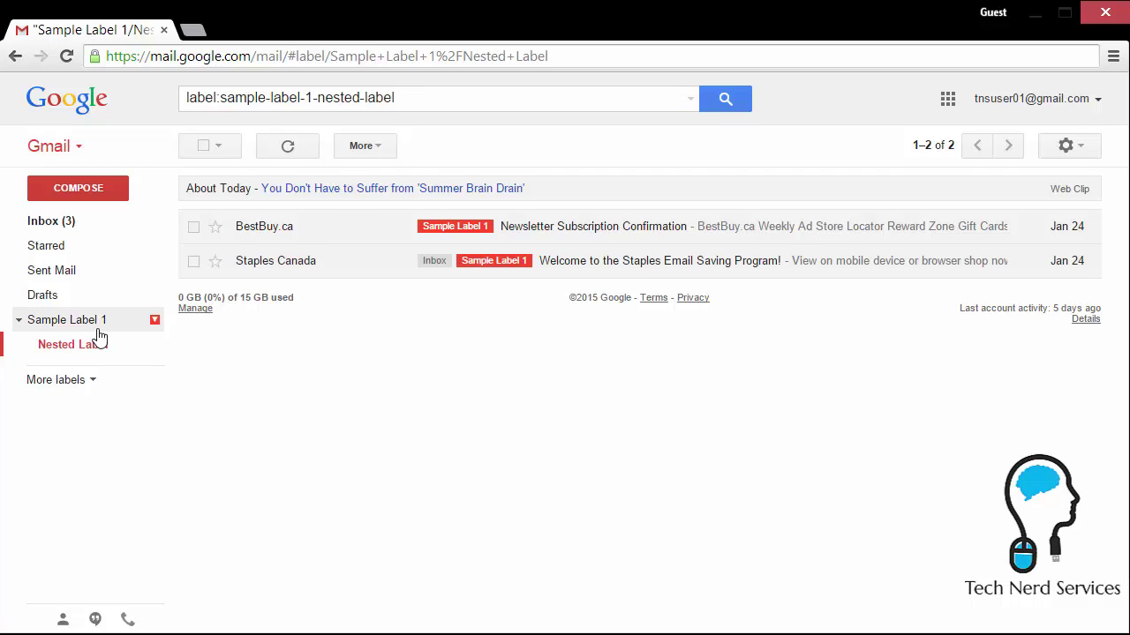
click(95, 324)
click(155, 350)
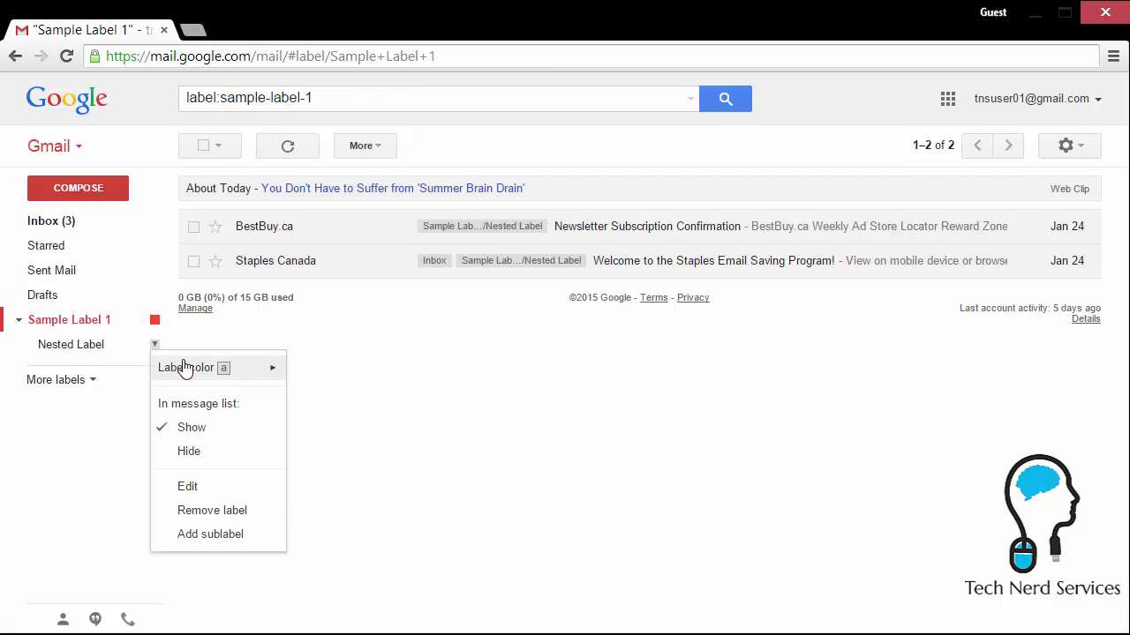
mouse_move(184, 369)
click(387, 444)
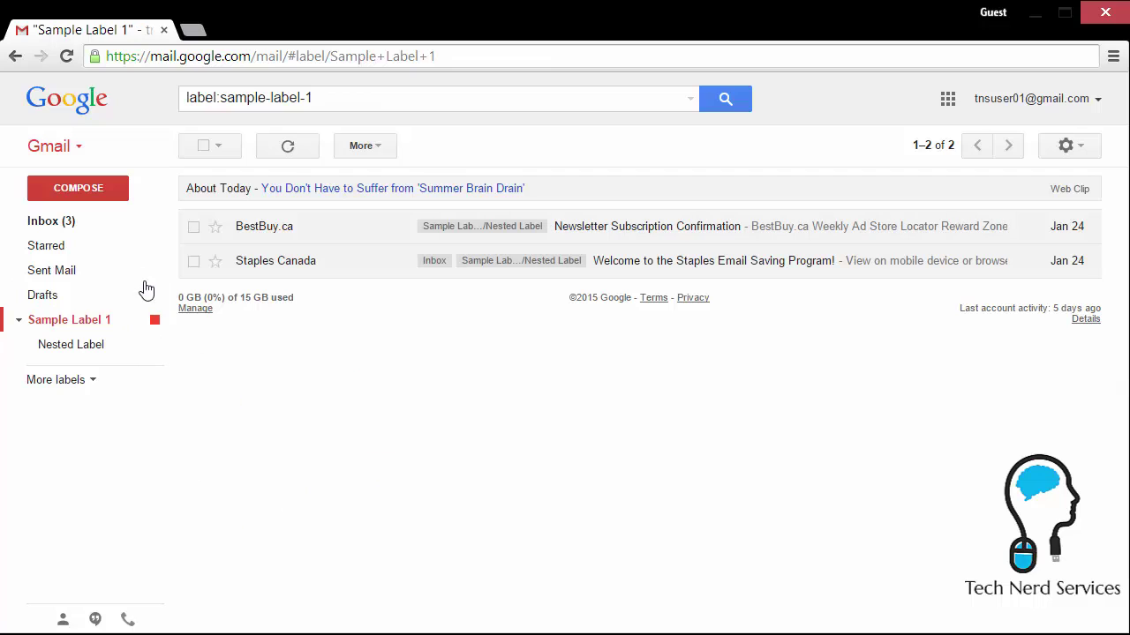
click(40, 227)
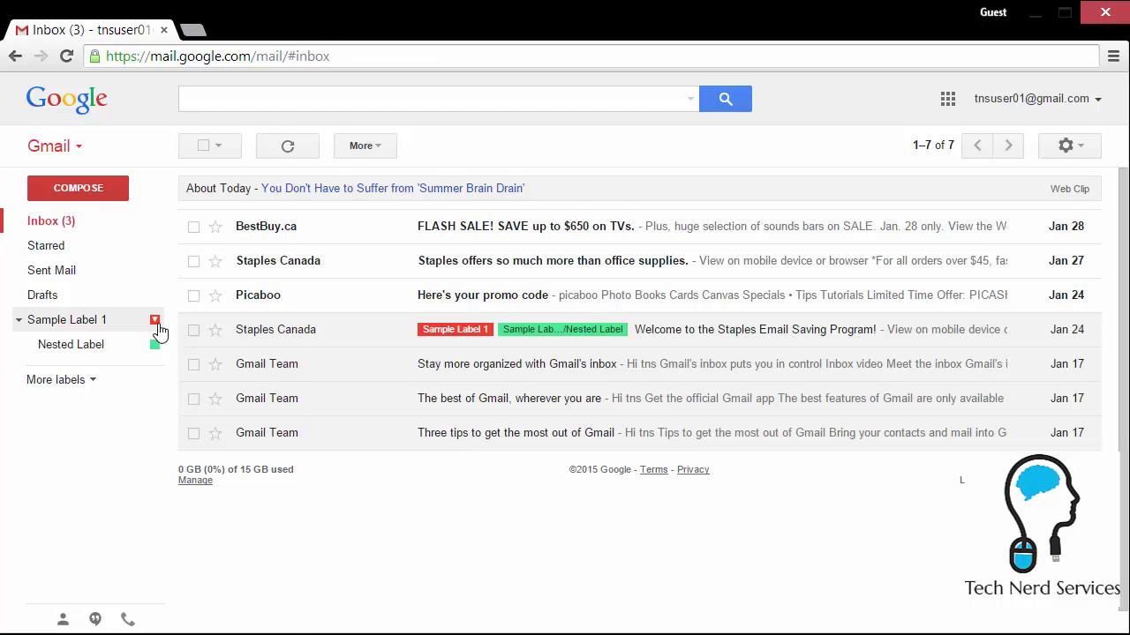
- Hide Sample Label 1 from the label list, open it via More labels, and collapse its sublabel
click(155, 322)
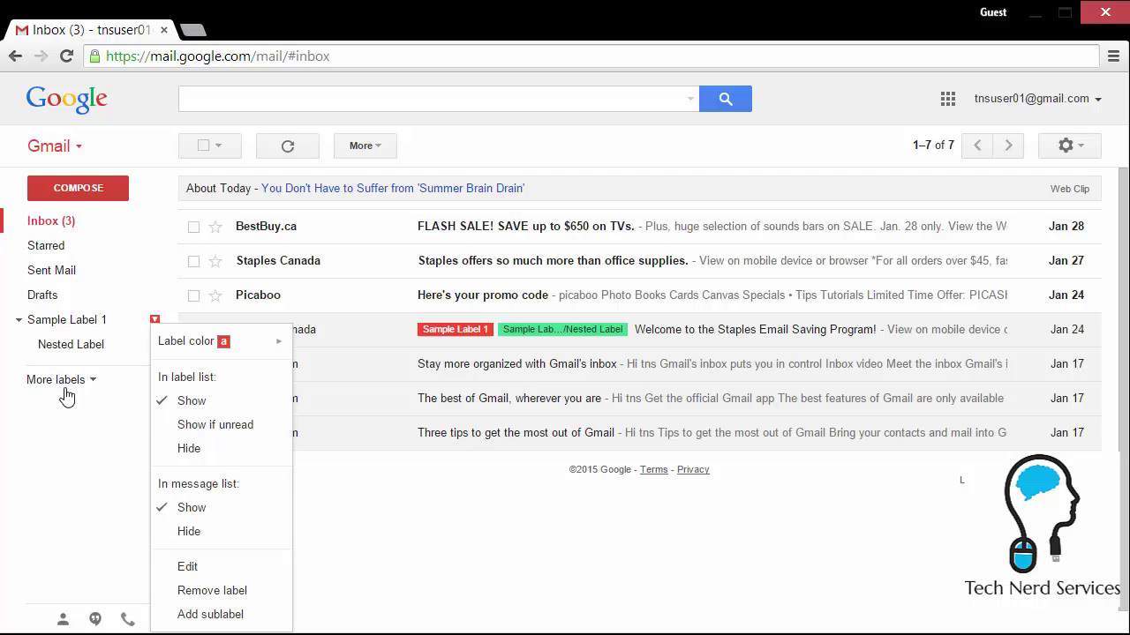
click(245, 451)
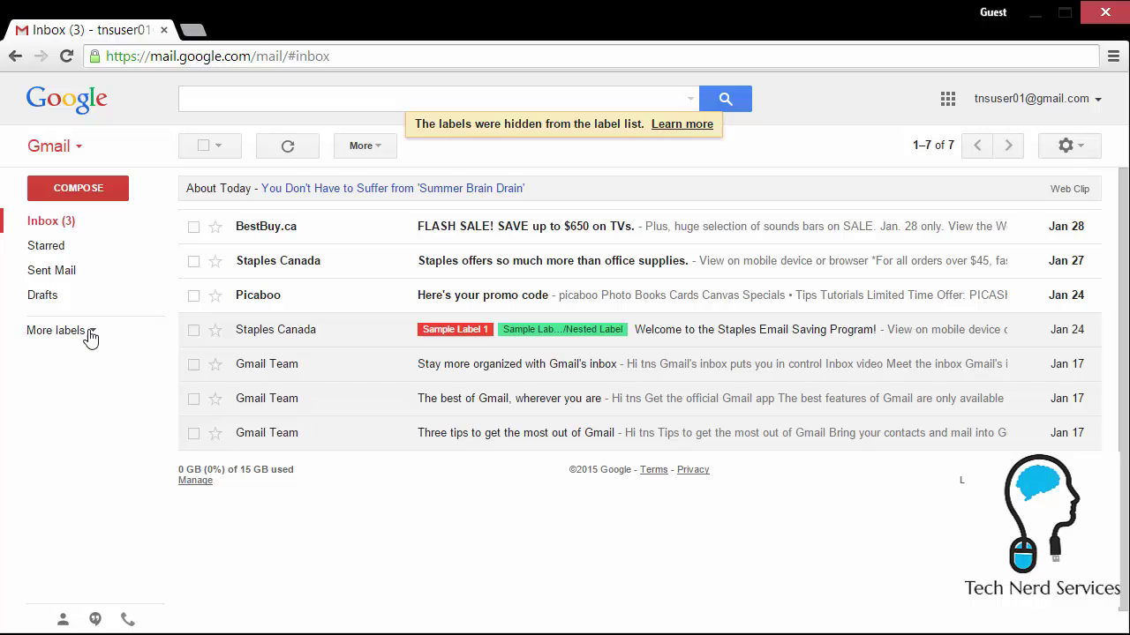
click(90, 334)
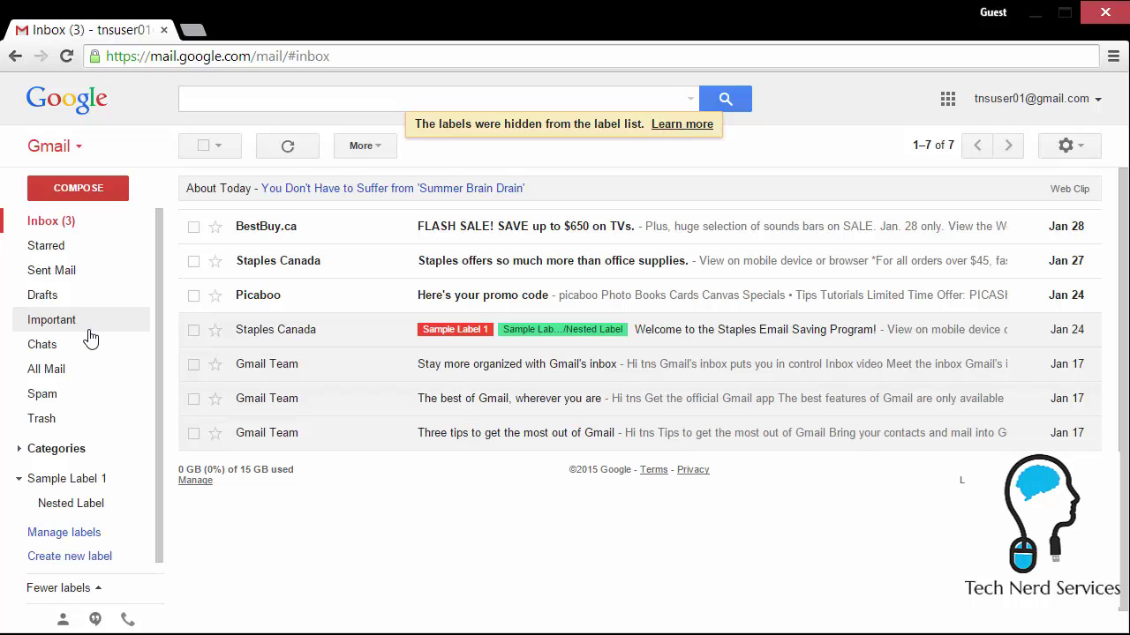
click(88, 486)
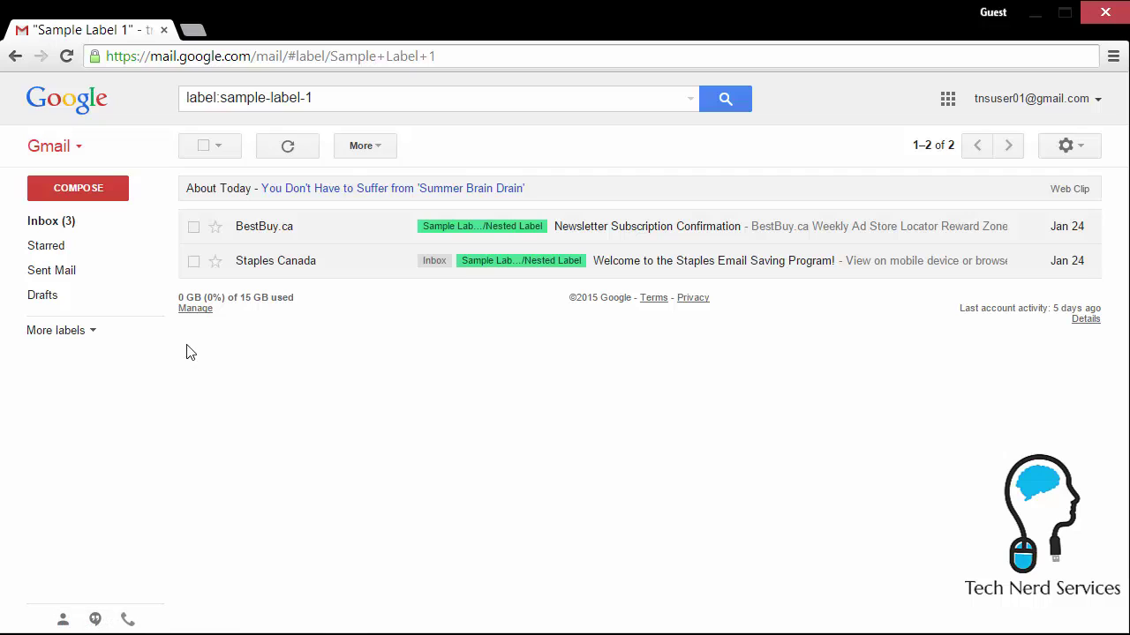
click(53, 330)
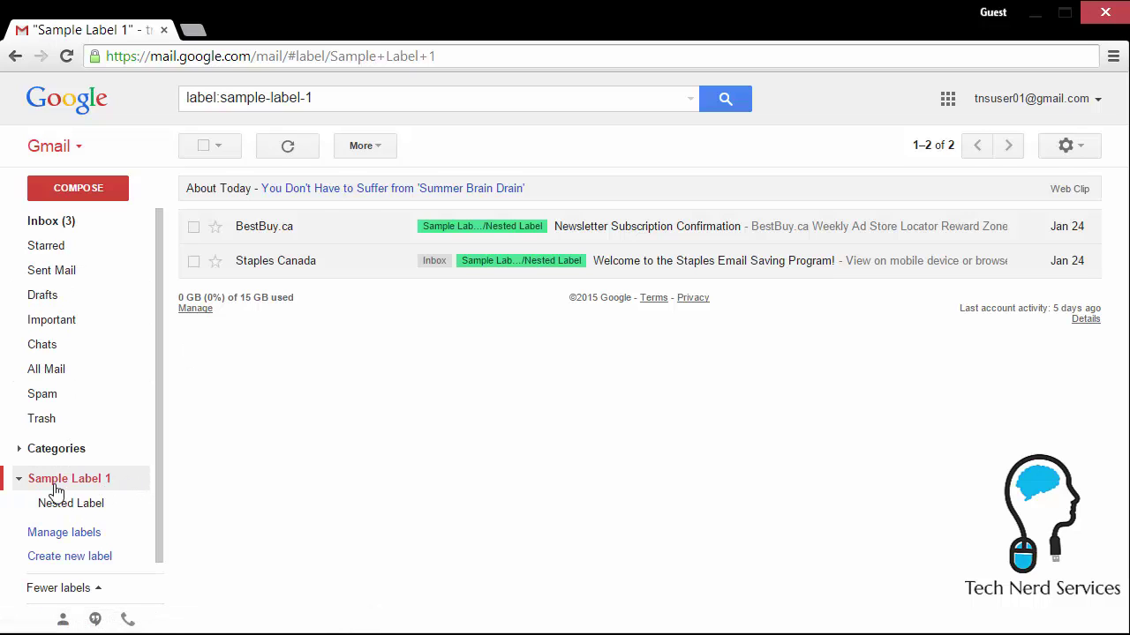
click(20, 481)
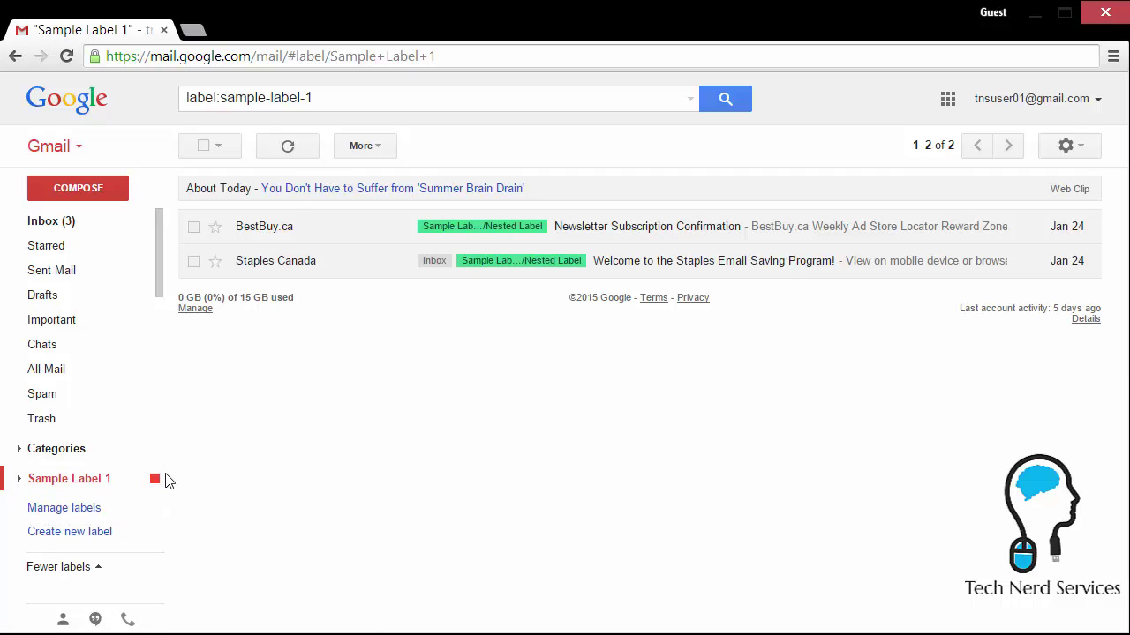
- Hide Sample Label 1's tags in the message list and view All Mail
click(154, 479)
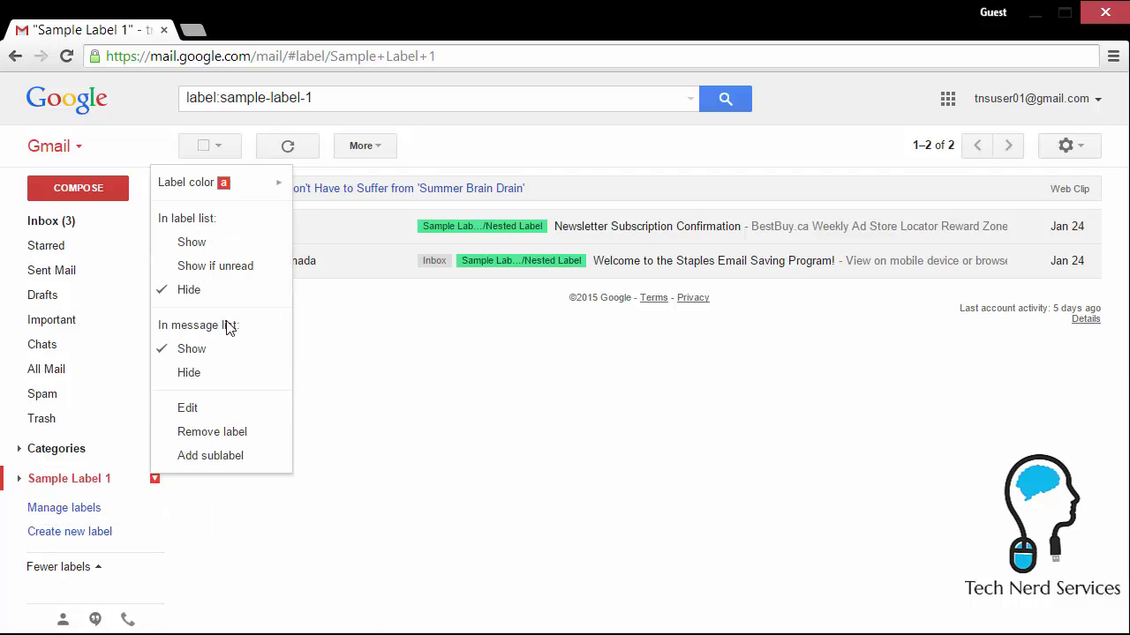
click(218, 375)
click(56, 368)
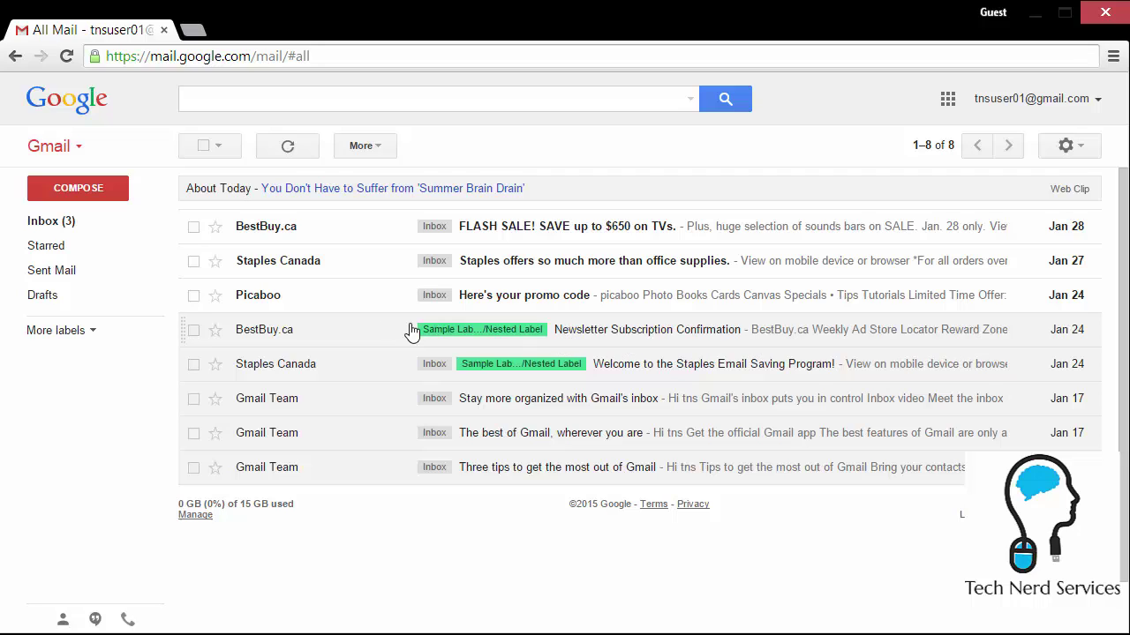
click(103, 340)
click(154, 479)
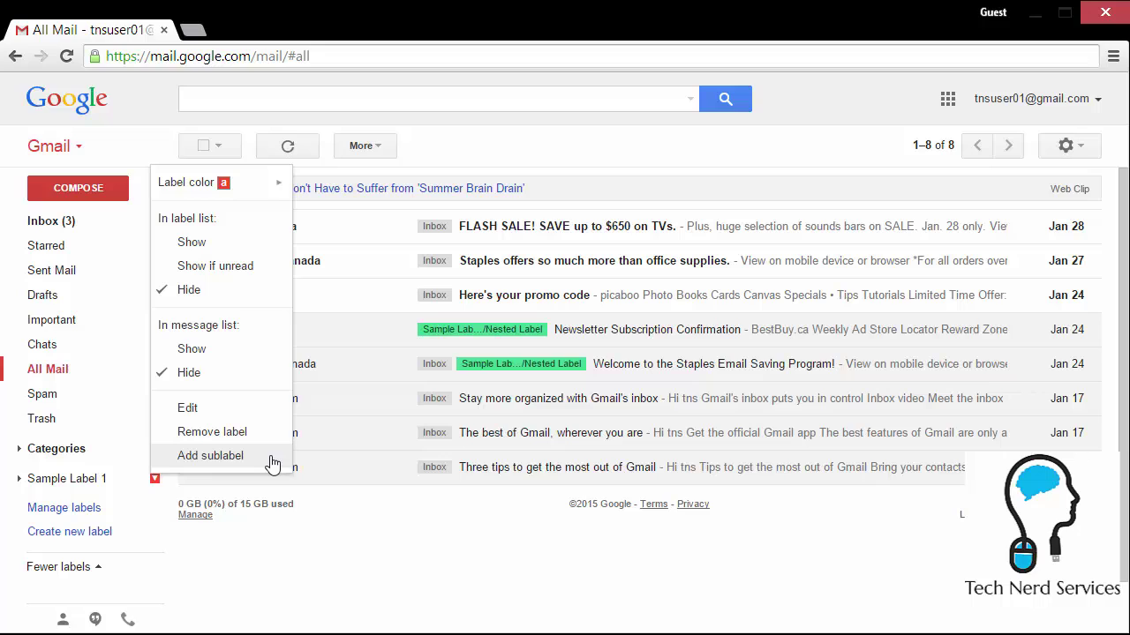
click(267, 545)
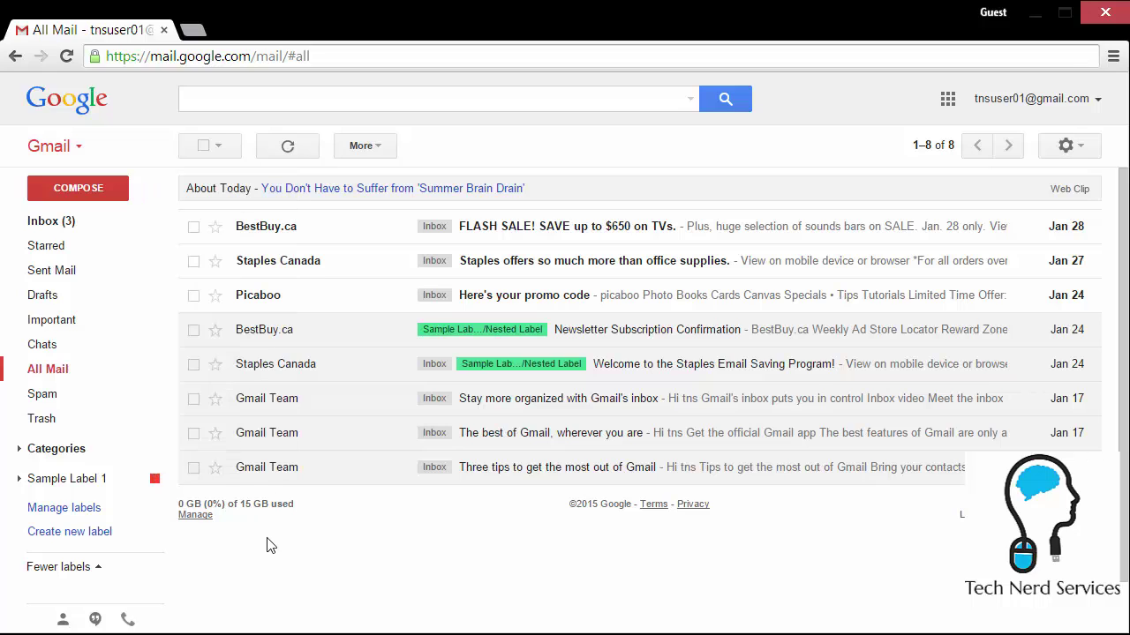
- In Manage labels, set the All Mail and Trash system labels to show
click(83, 515)
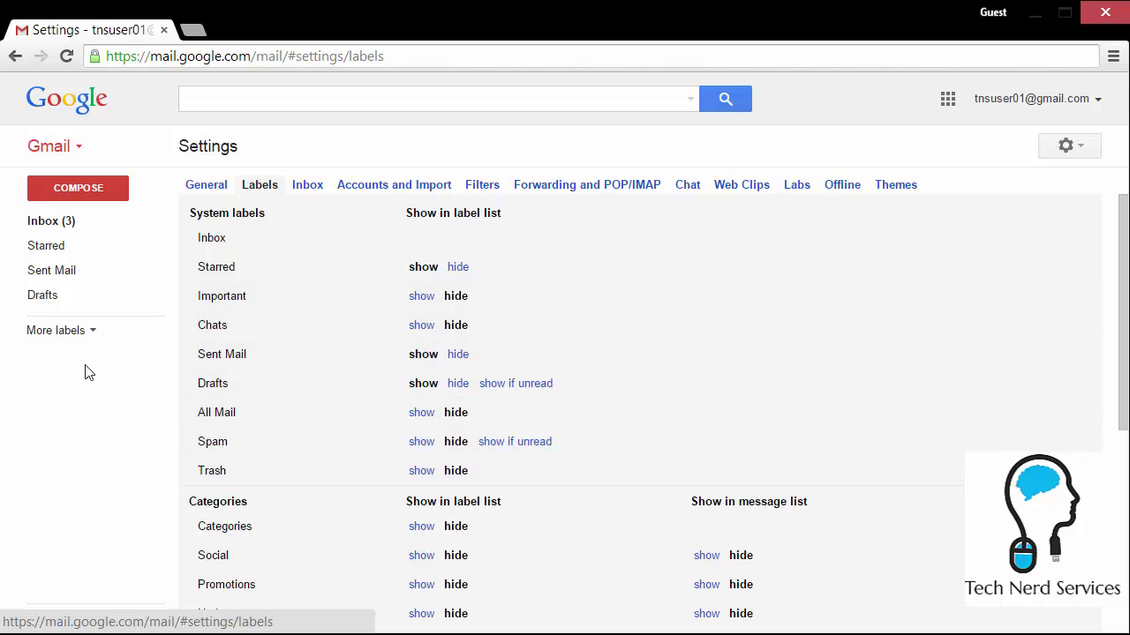
click(421, 413)
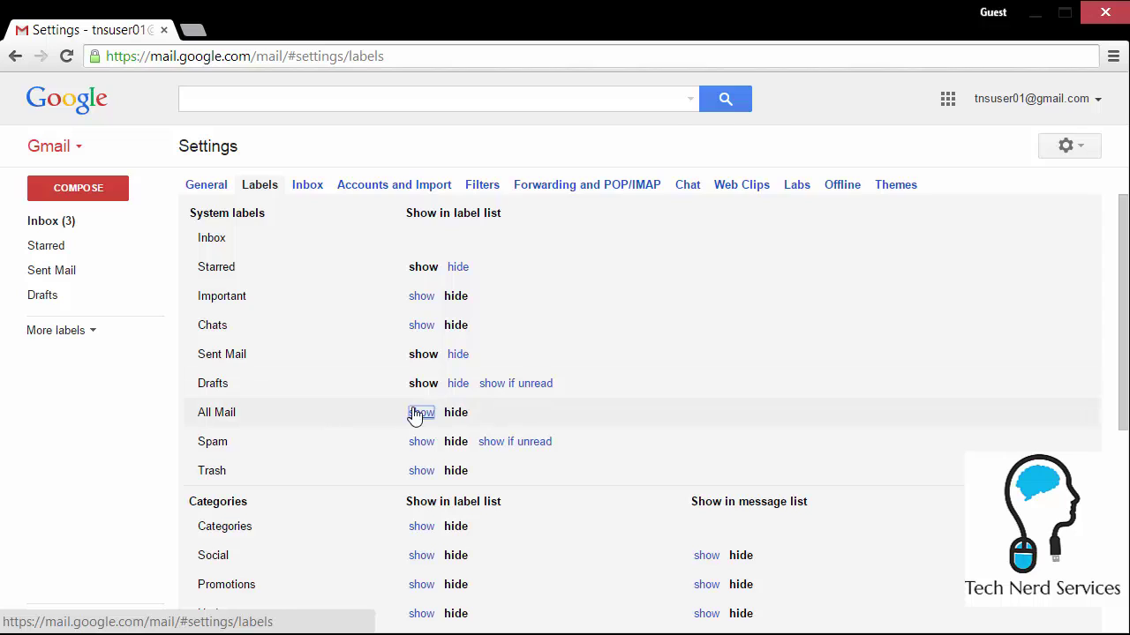
click(418, 472)
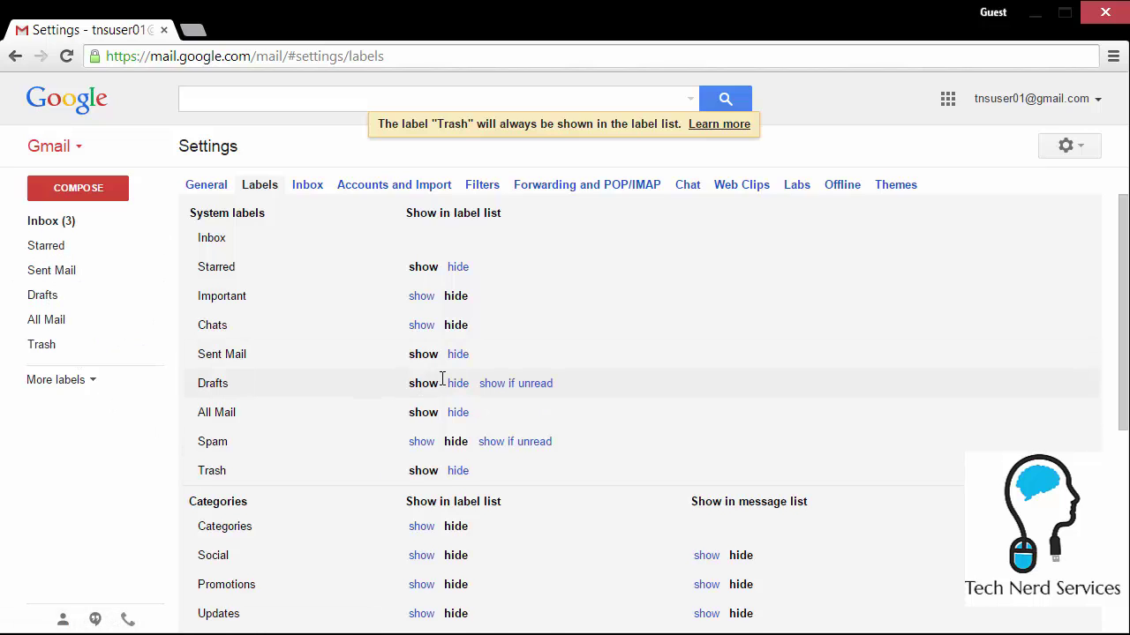
scroll(442, 378, down, 3)
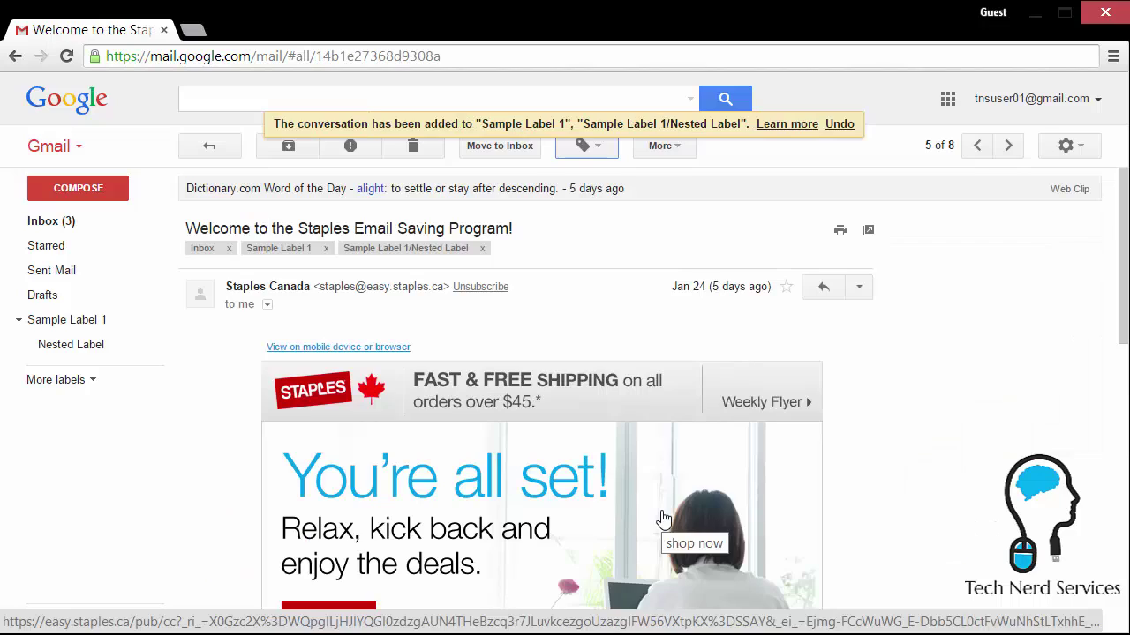
- Open Sample Label 1, then its Nested Label view listing the BestBuy and Staples emails
click(68, 332)
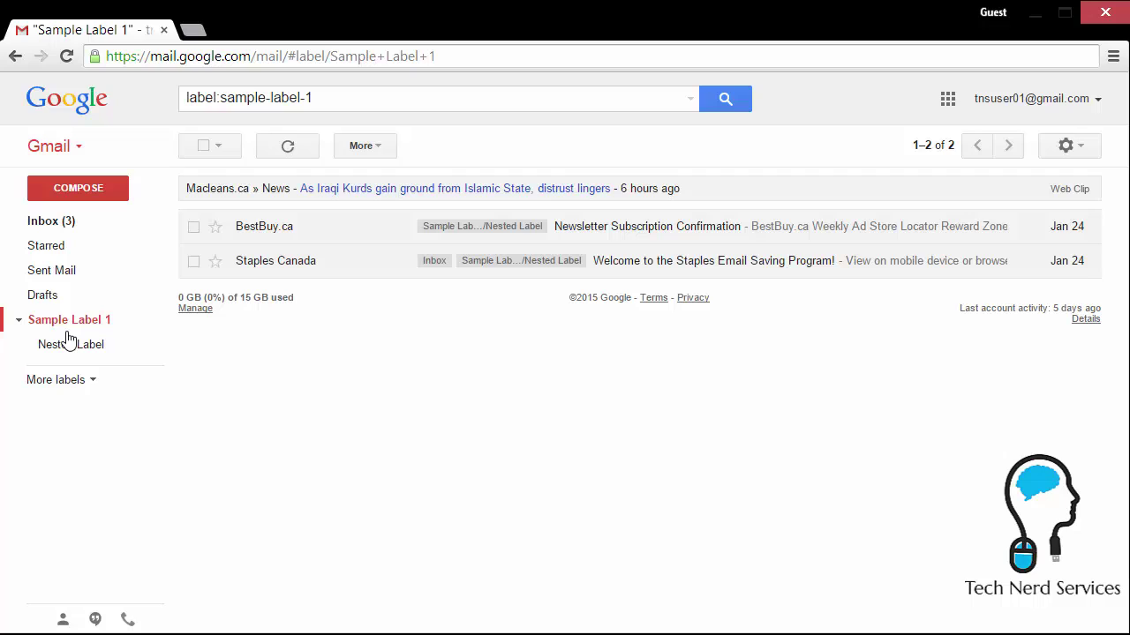
click(94, 356)
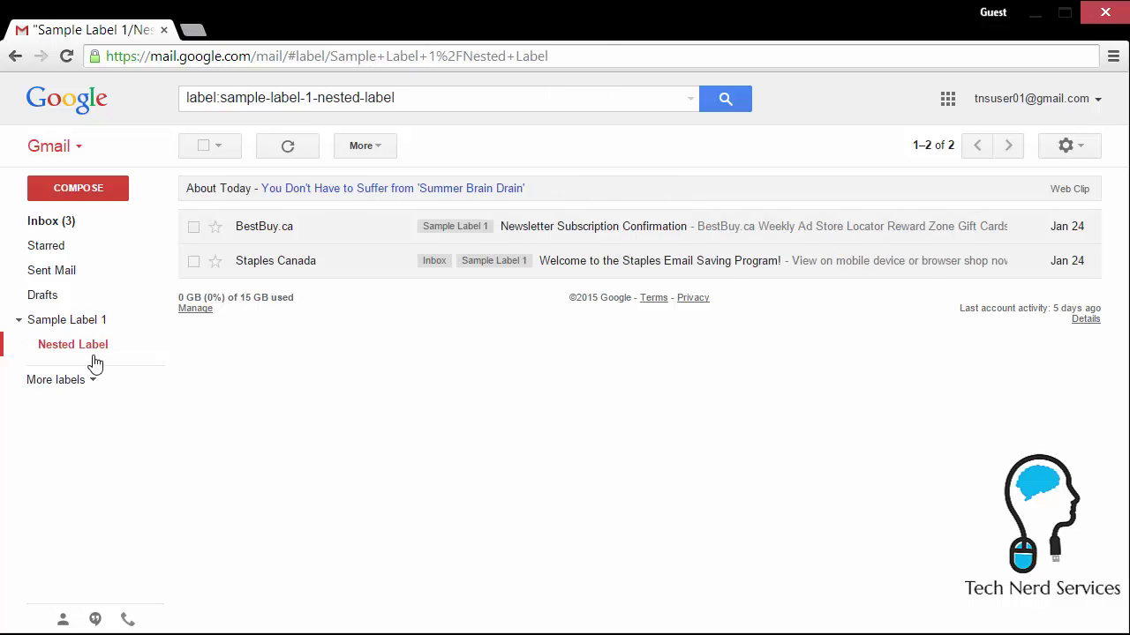